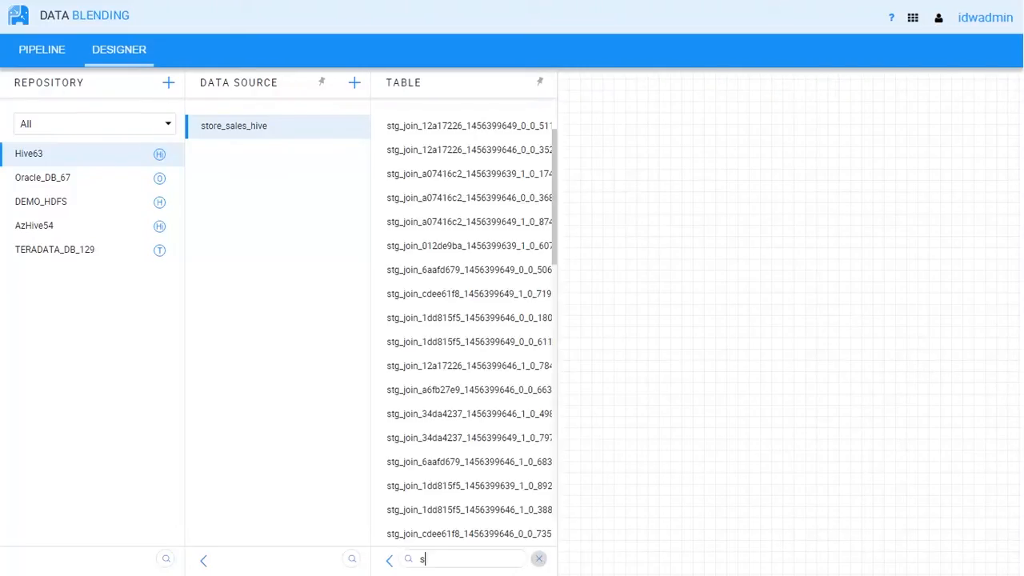
Filter the Hive63 tables by "sa" and add store_sales_hive to the pipeline canvas
text(a)
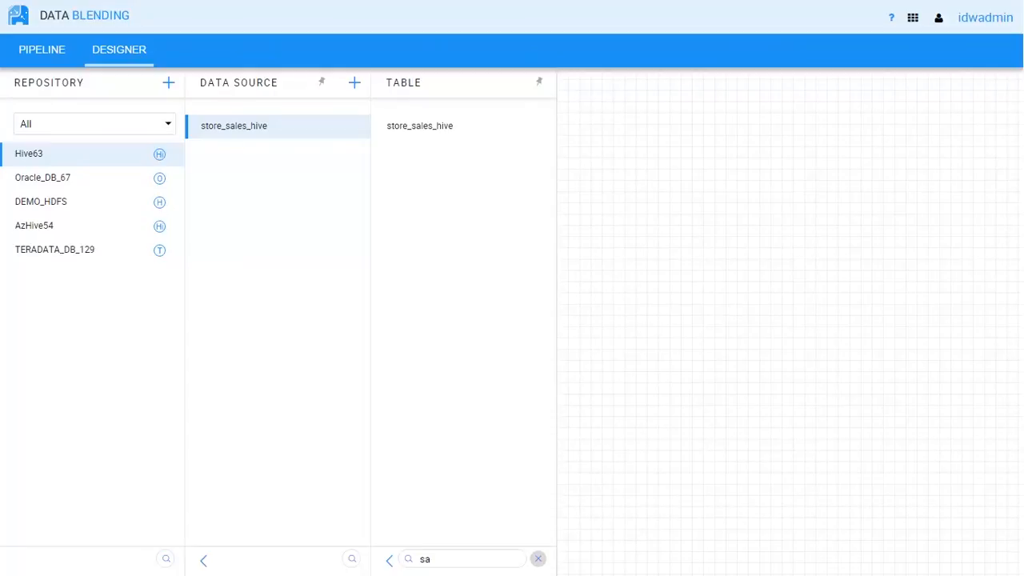
drag(419, 125, 619, 154)
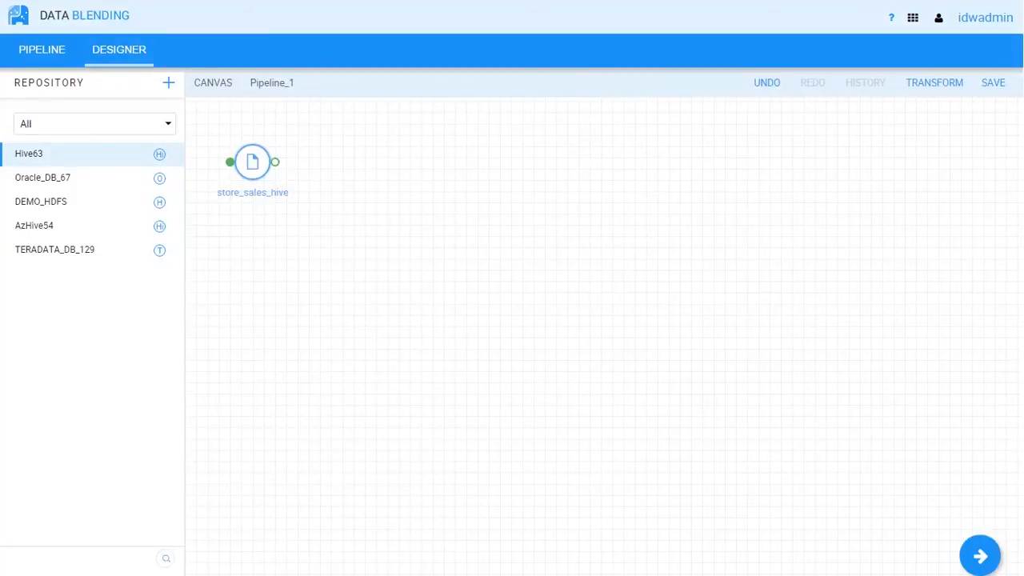
Find customer_address in the Teradata repository TERADATA_DB_129 by filtering for "ad" and place it on the canvas directly below store_sales_hive
click(94, 124)
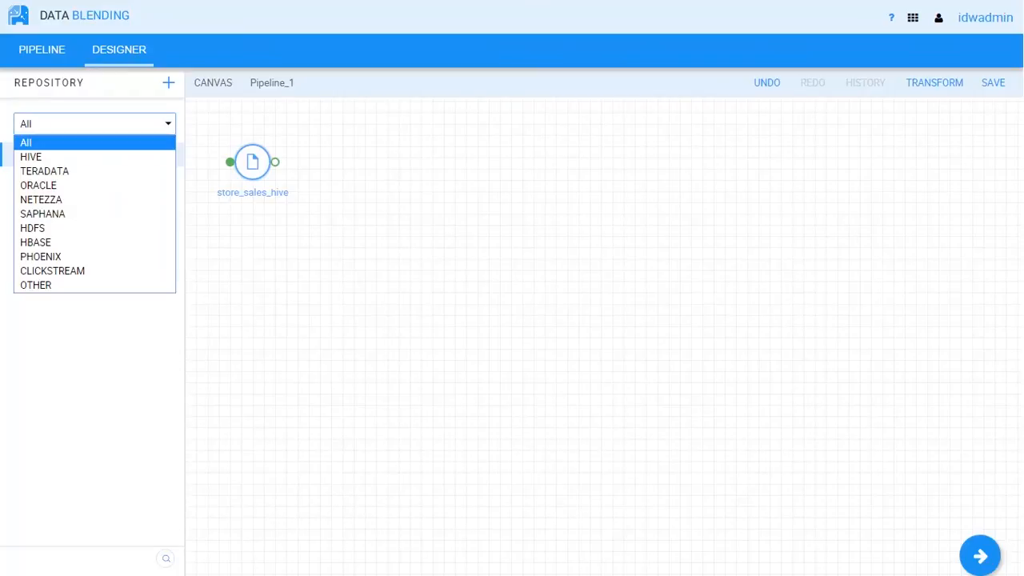
click(45, 171)
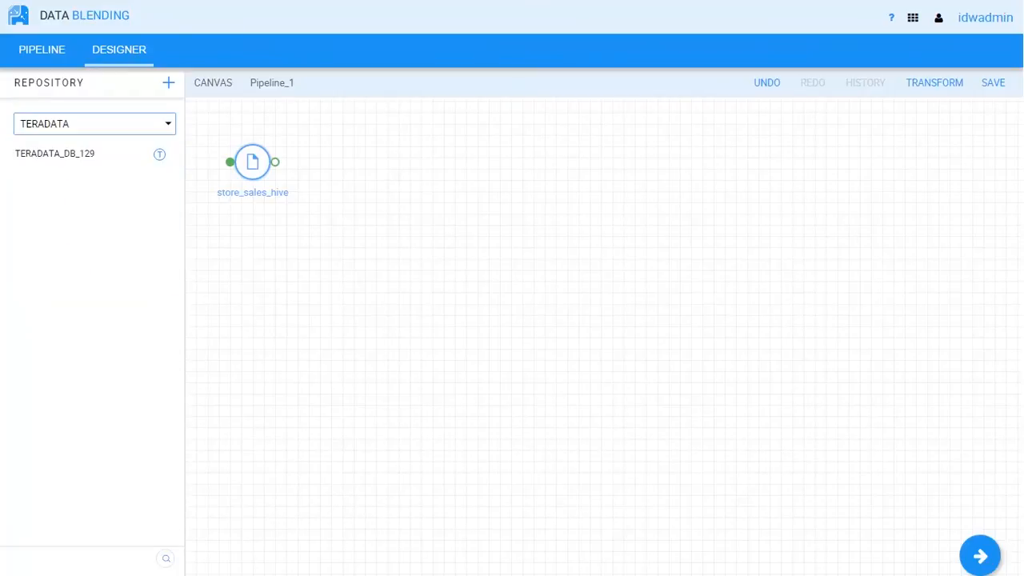
click(55, 154)
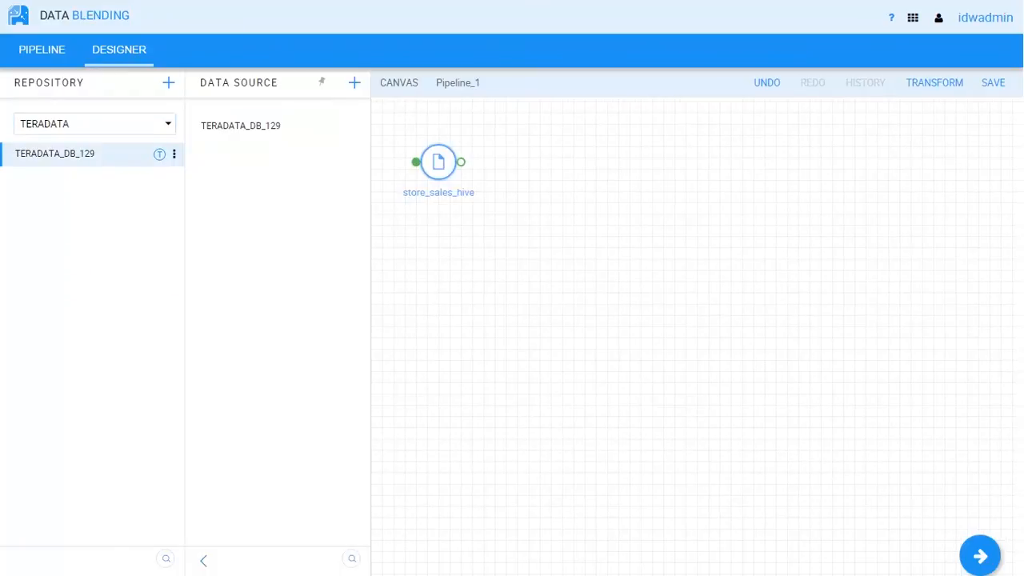
click(241, 126)
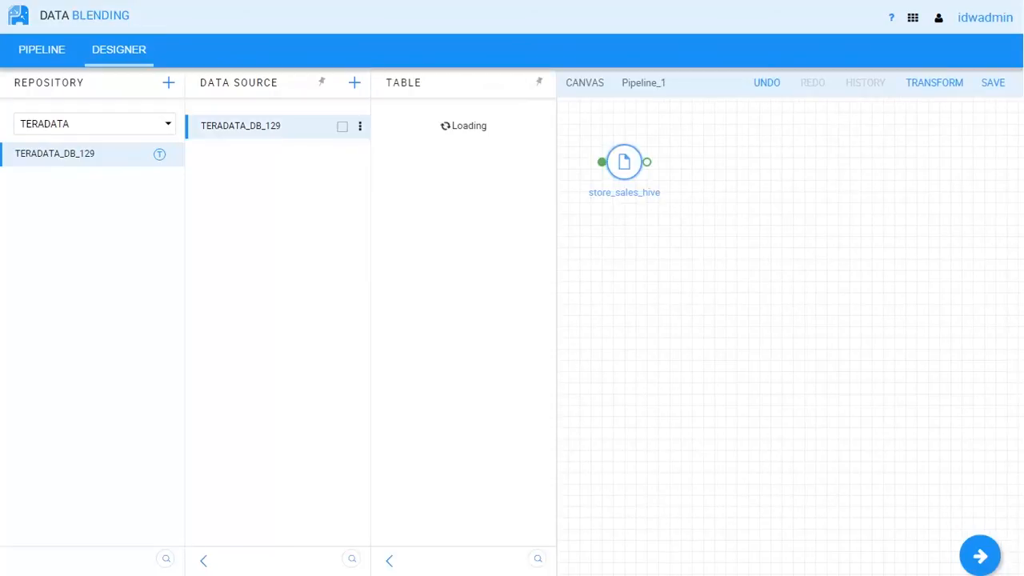
click(538, 558)
text(a)
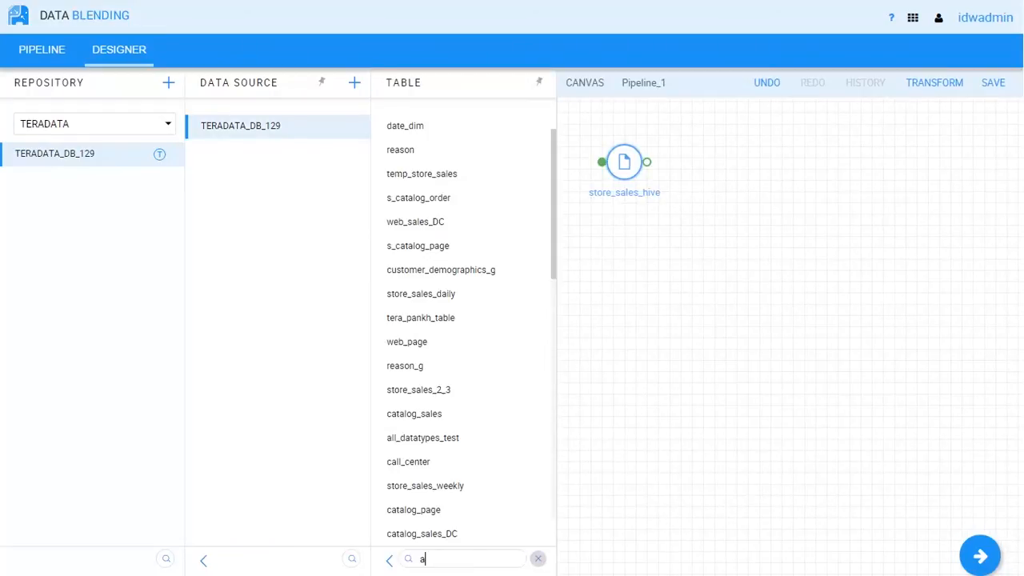
text(d)
drag(424, 126, 644, 317)
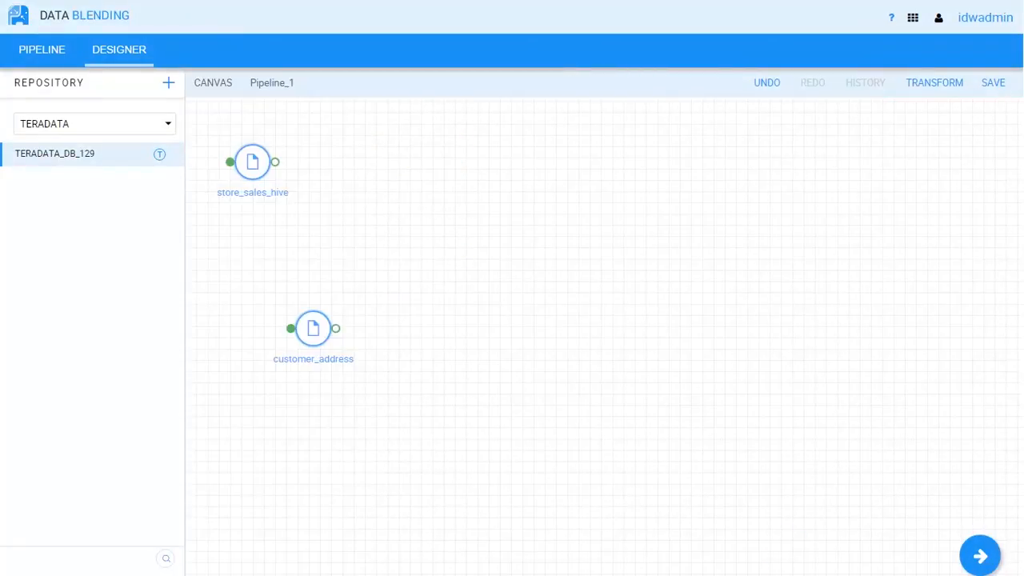
drag(314, 333, 261, 326)
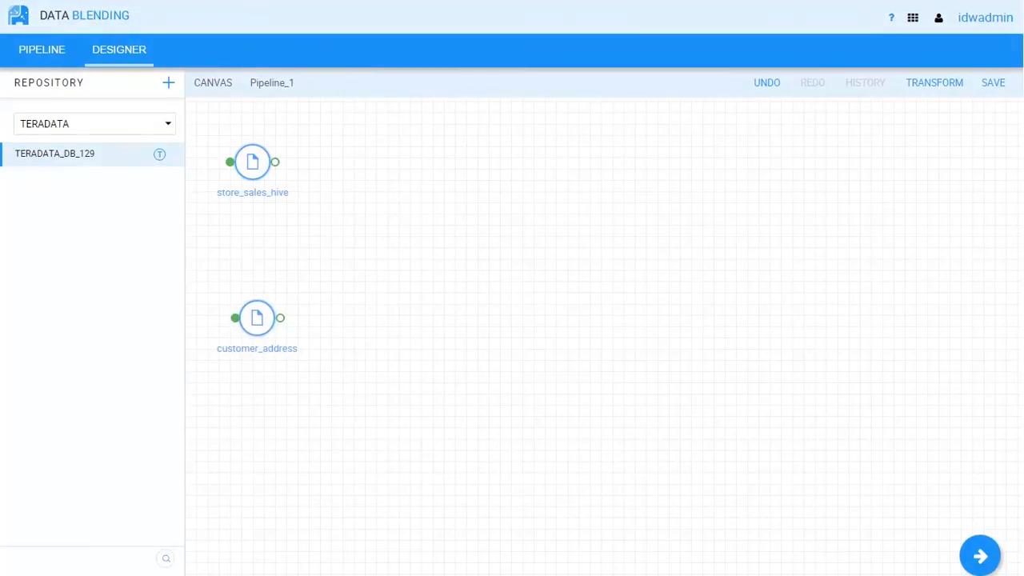
Add a general Join transform to the canvas and connect the outputs of store_sales_hive and customer_address to it
click(934, 84)
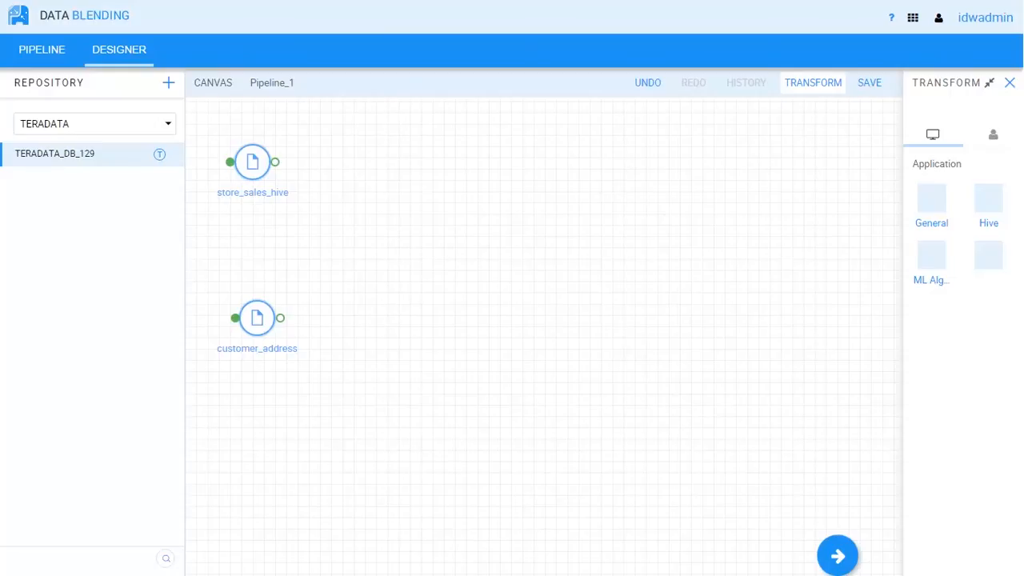
click(932, 200)
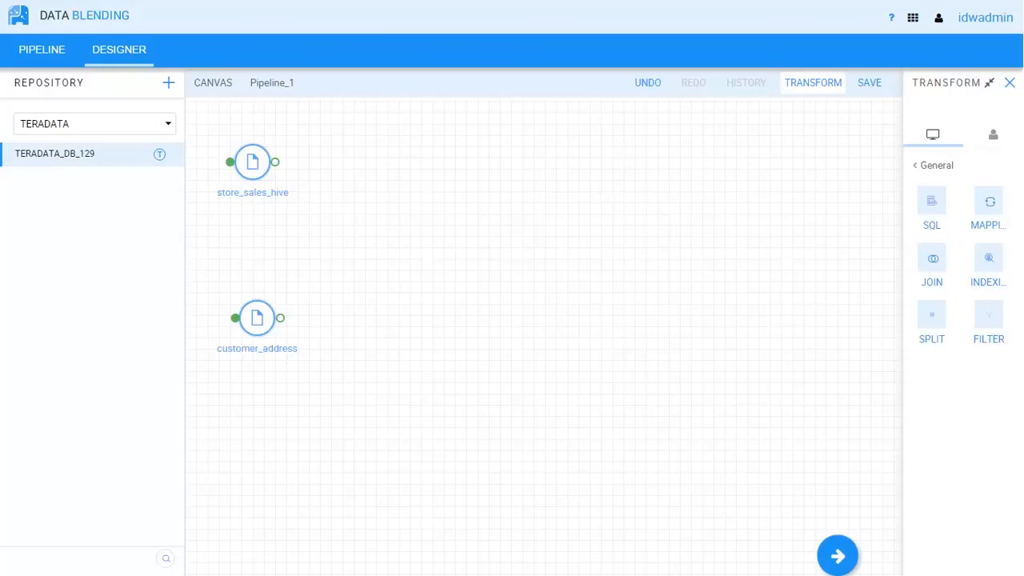
drag(931, 257, 364, 236)
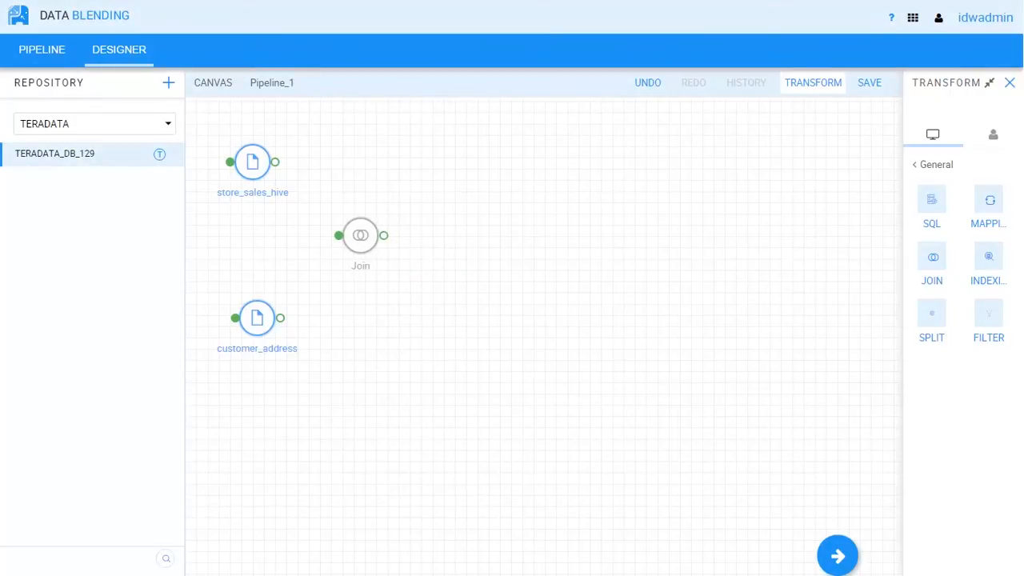
drag(275, 162, 339, 236)
drag(280, 317, 338, 236)
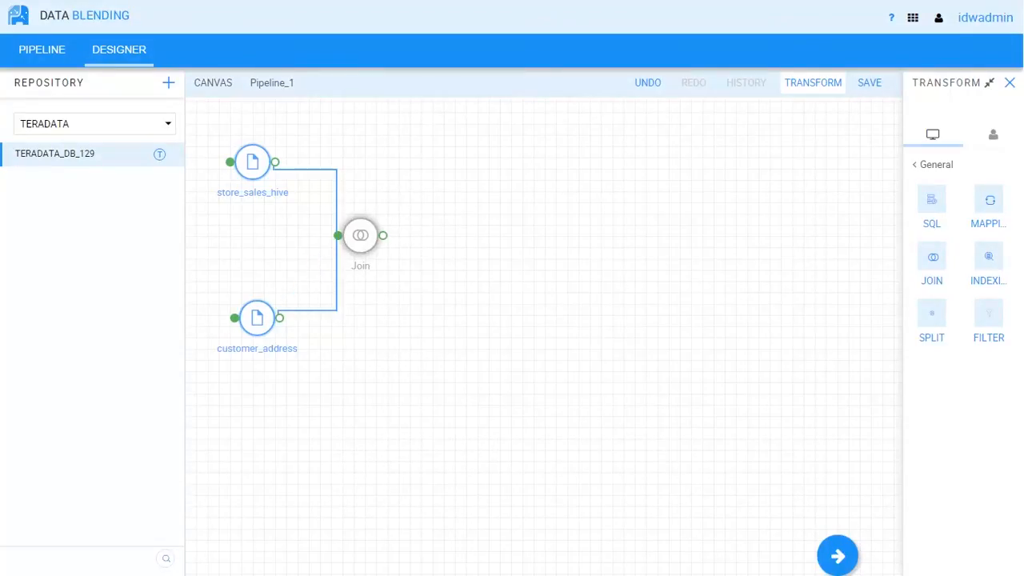
Name the Join's output table DemoJoinOutput1 and set its condition to ss_addr_sk equal to ca_address_sk
double_click(361, 236)
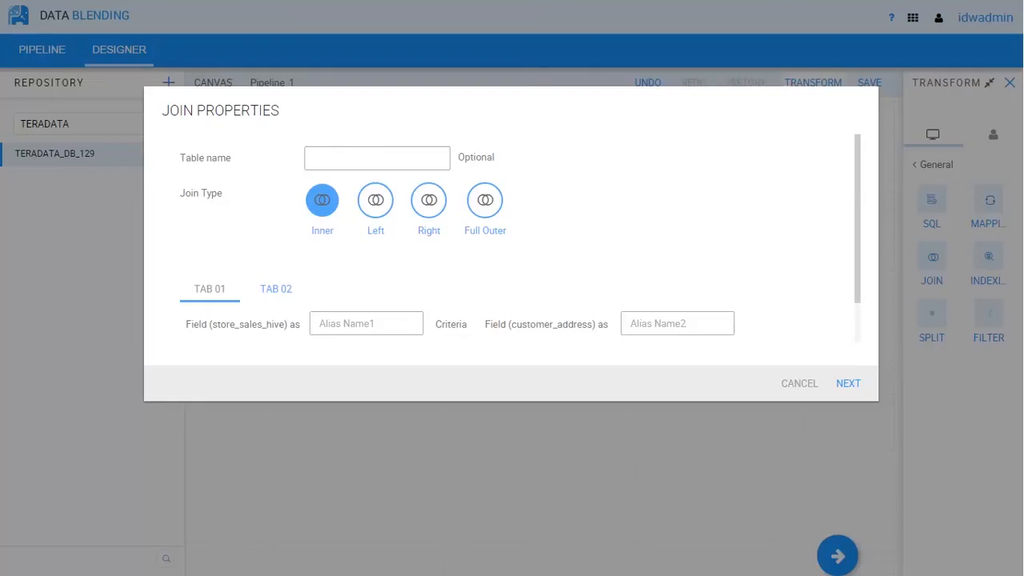
click(377, 158)
text(DemoJoinOutput1)
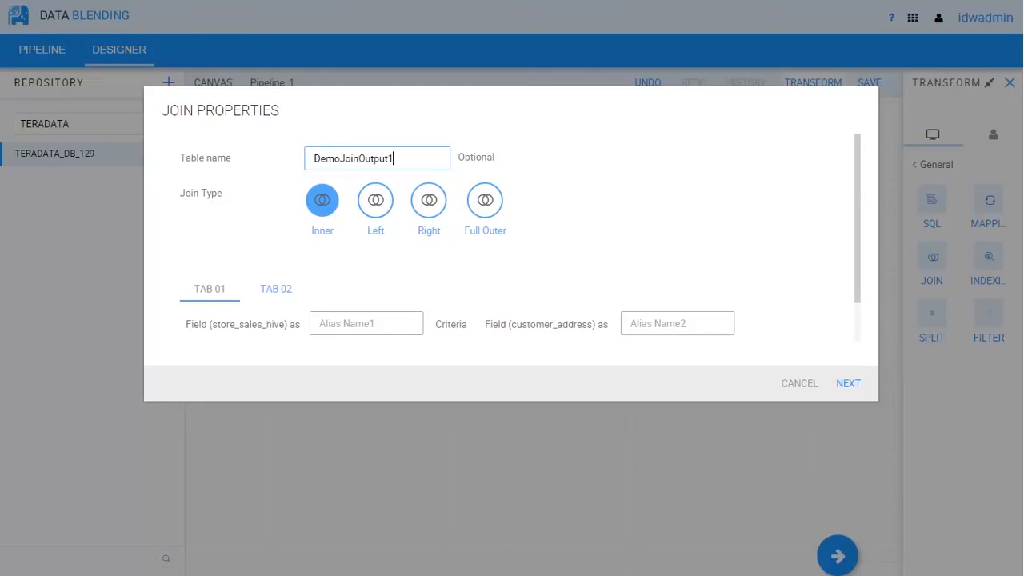
scroll(520, 238, down, 1)
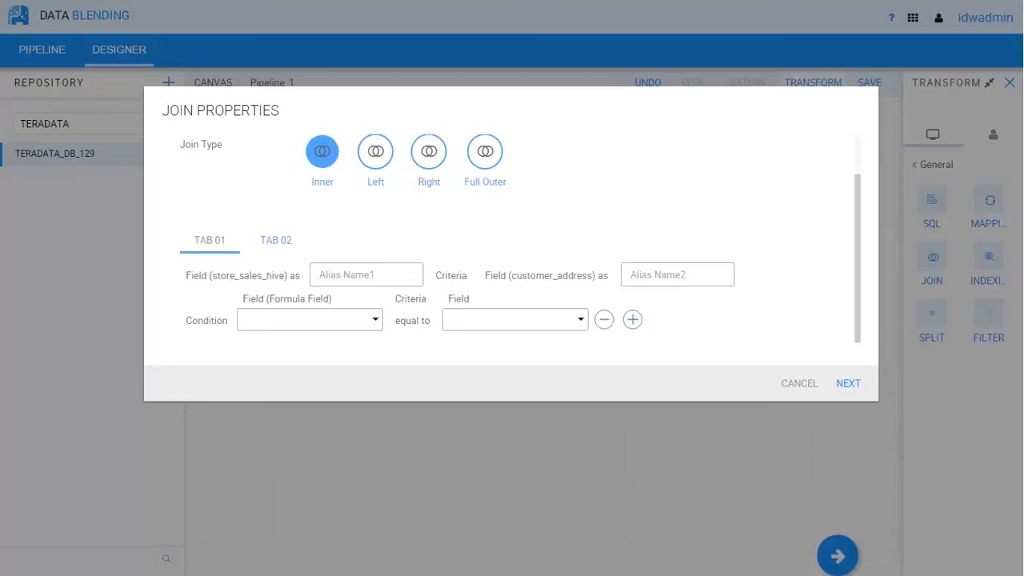
click(310, 320)
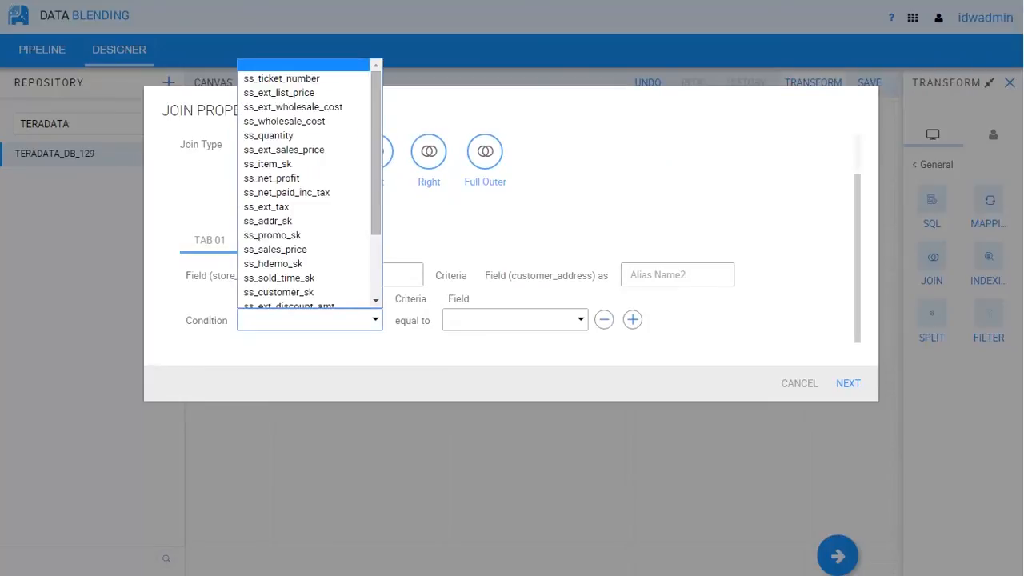
click(268, 221)
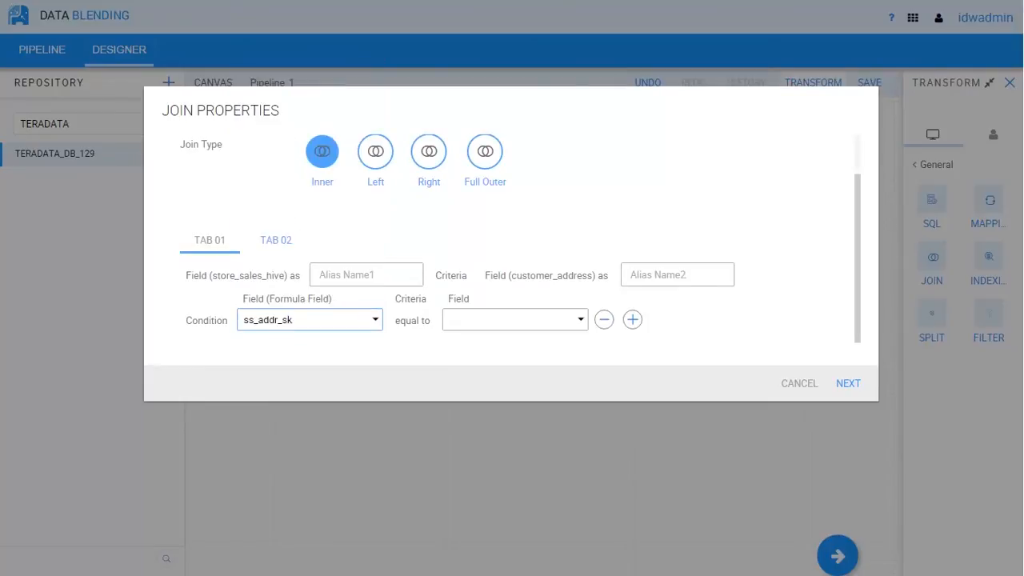
click(515, 320)
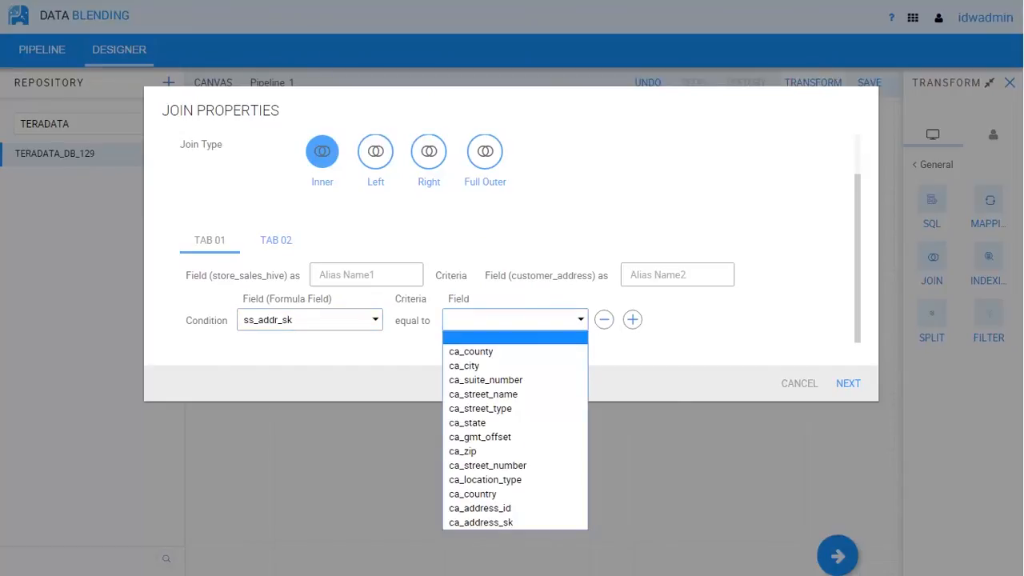
click(480, 523)
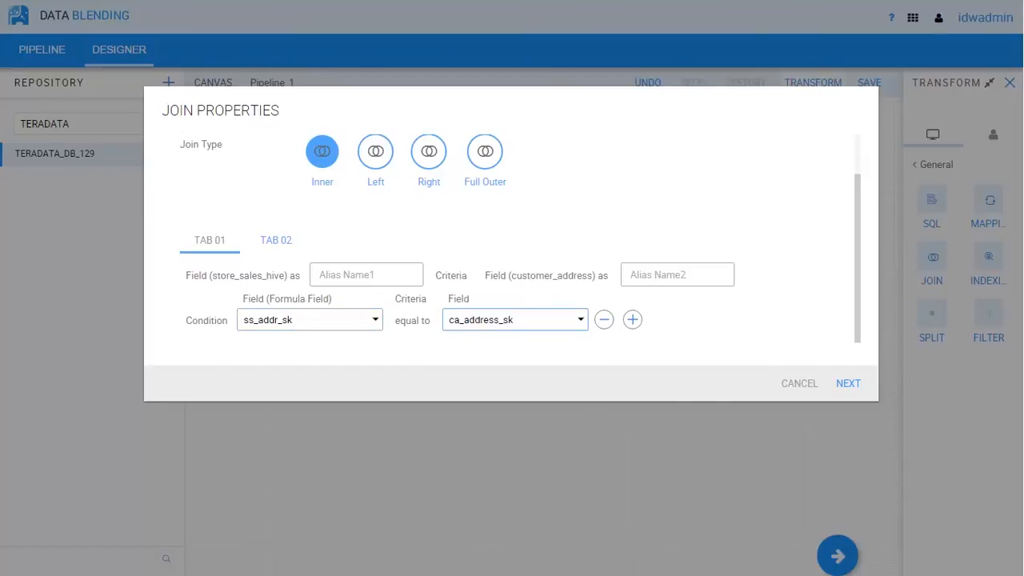
Review the output fields selected from both tables and save the join properties
click(848, 384)
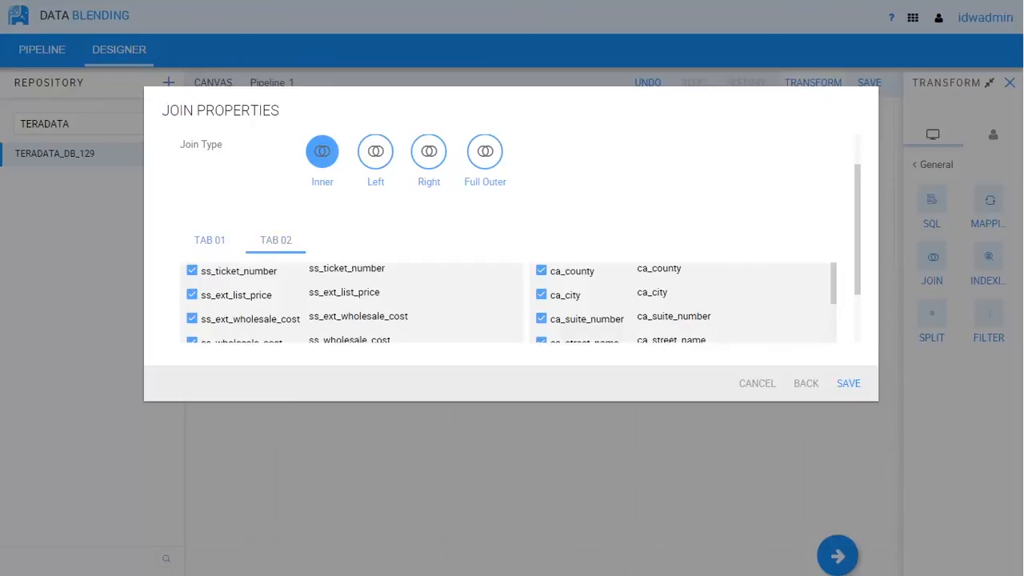
scroll(510, 256, down, 2)
drag(834, 207, 840, 320)
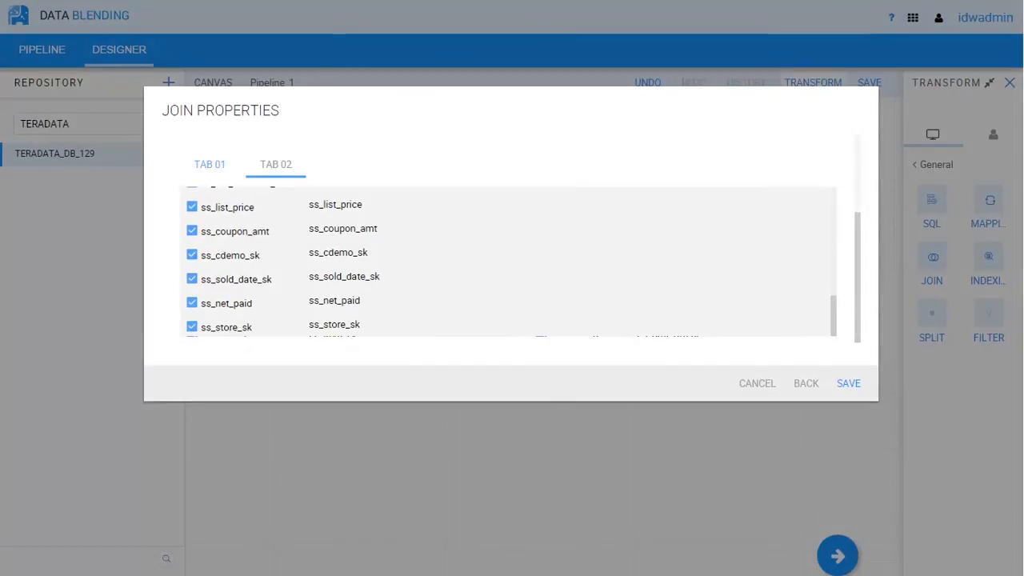
click(849, 383)
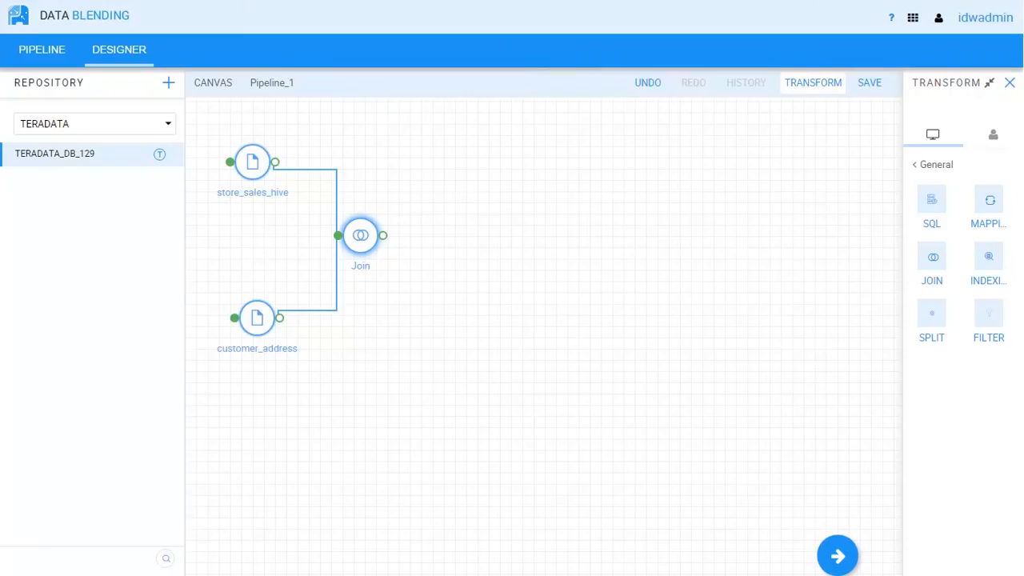
Add a Mapping transform below the Join and connect customer_address to it
drag(990, 201, 404, 369)
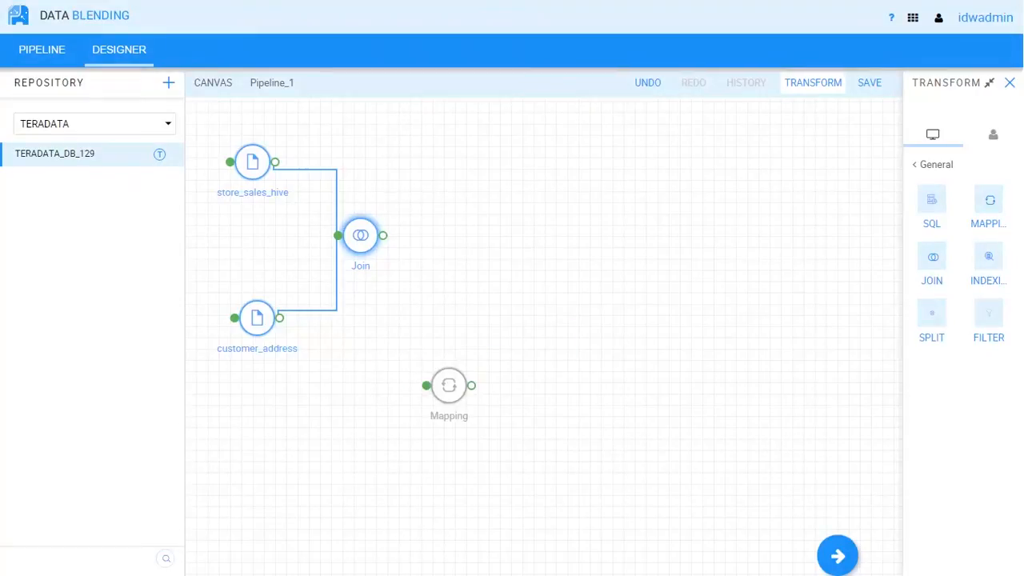
drag(279, 318, 428, 387)
Map ca_address_sk, ca_address_id and ca_street_number in the Mapping, name its output table DemoMappingOutput and save the properties
double_click(448, 385)
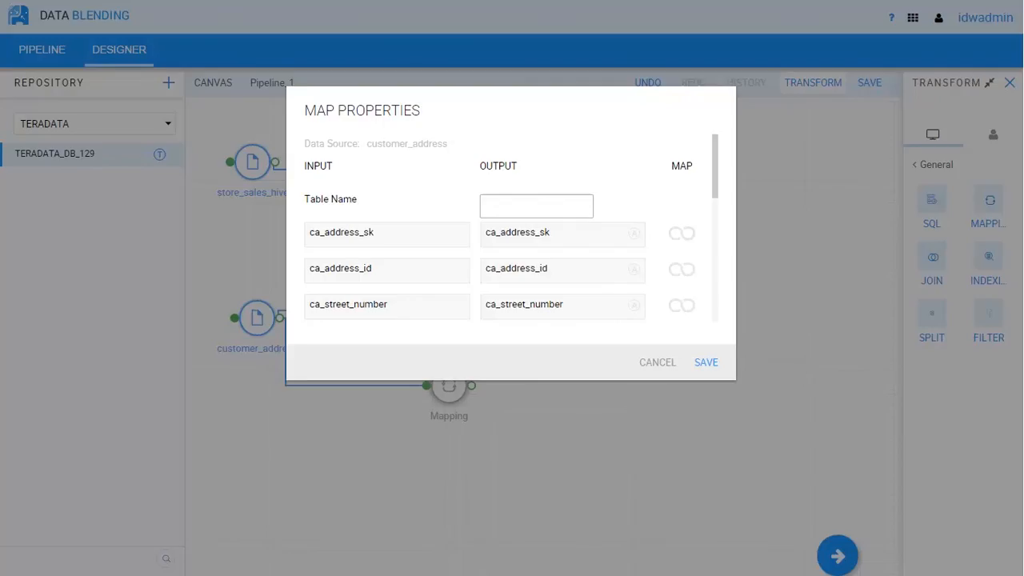
click(682, 233)
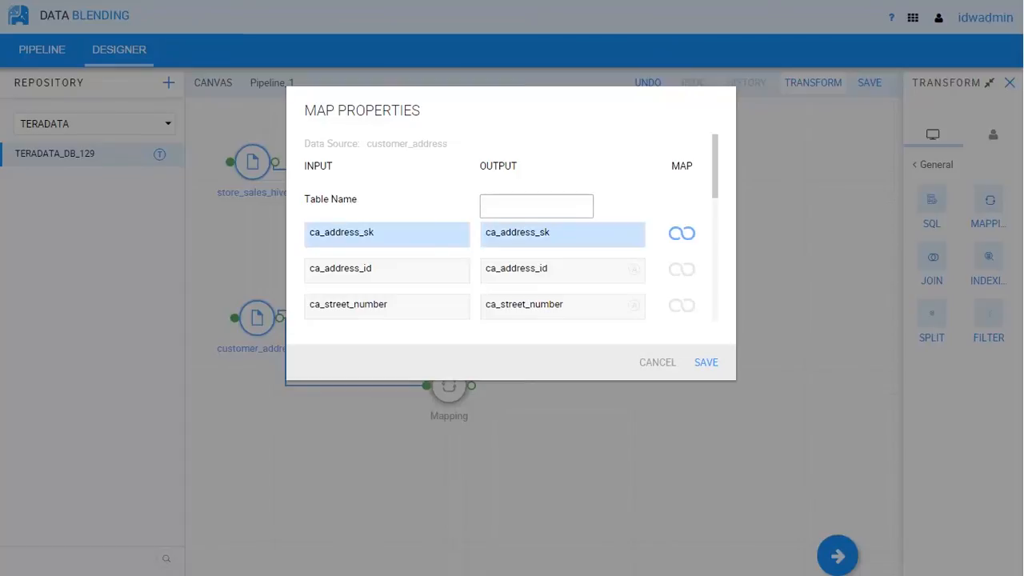
click(681, 270)
click(681, 306)
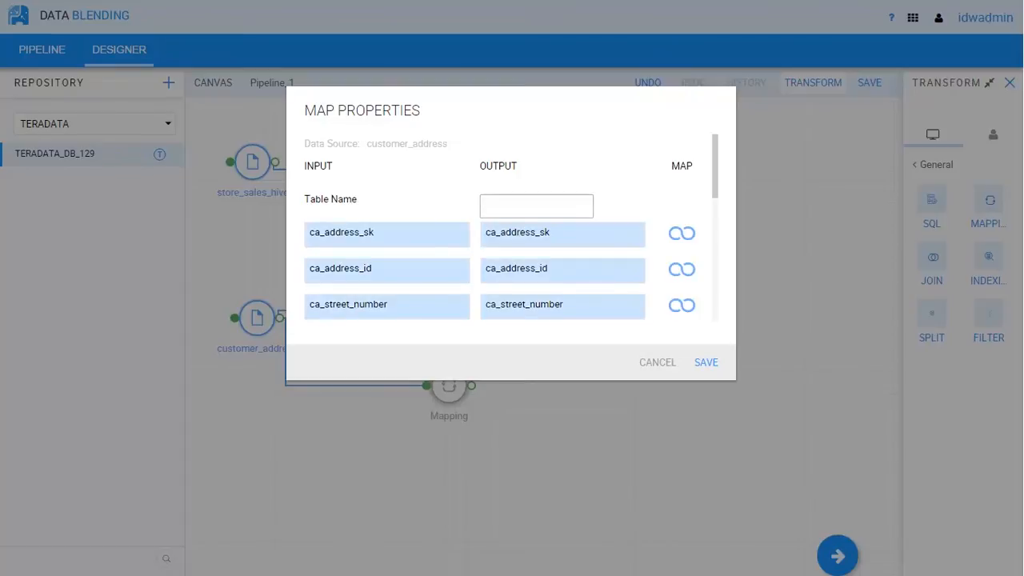
click(537, 206)
text(DemoMappingOutpu)
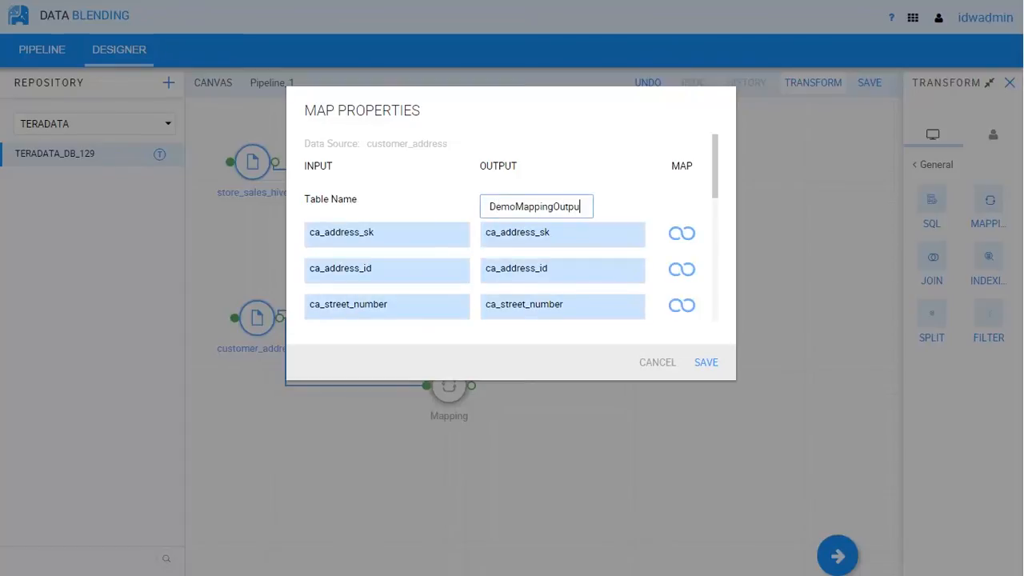
text(t)
click(707, 362)
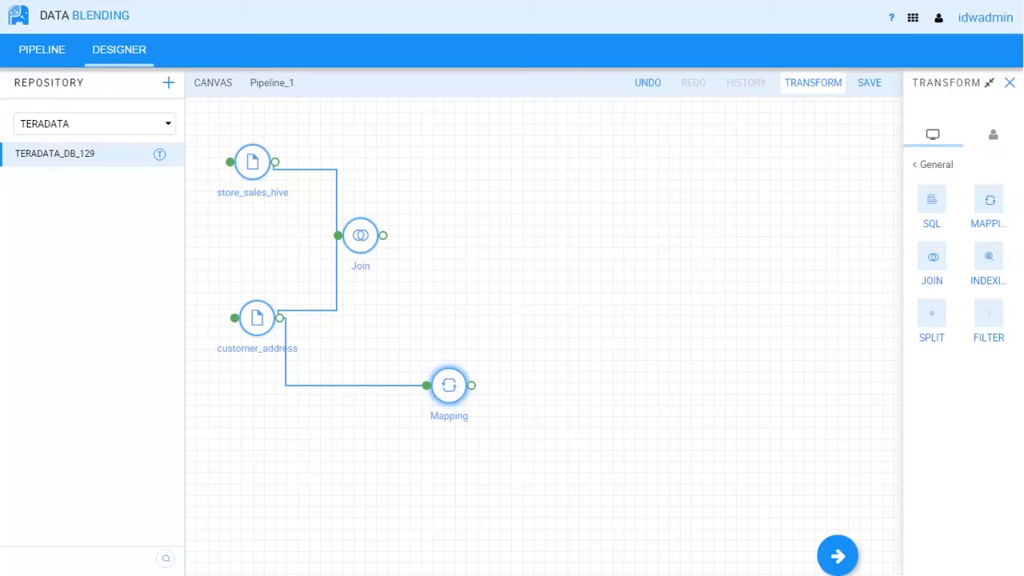
Add a Hive HQL transform beside the Join and connect the Join's output to it
click(932, 164)
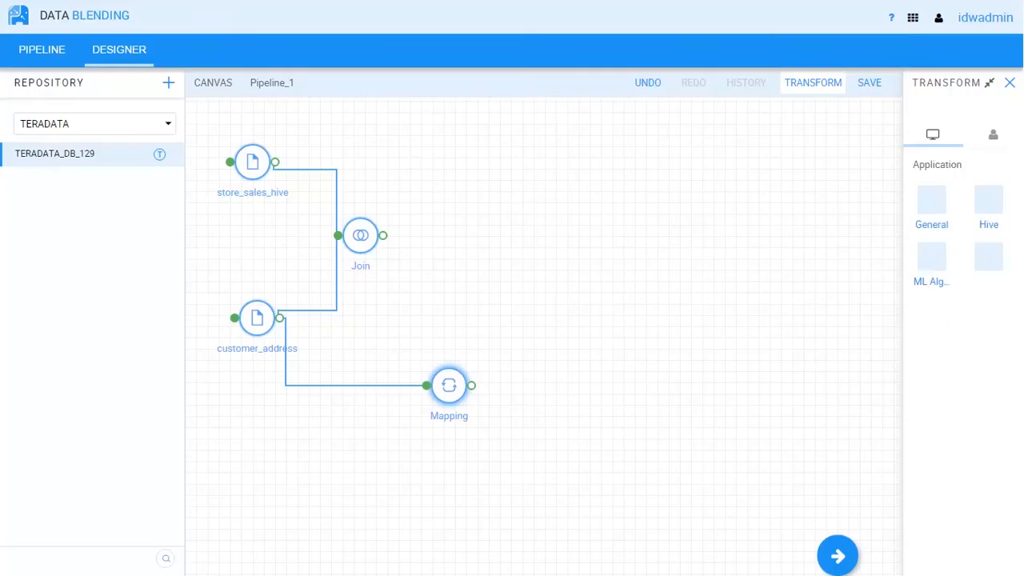
click(989, 201)
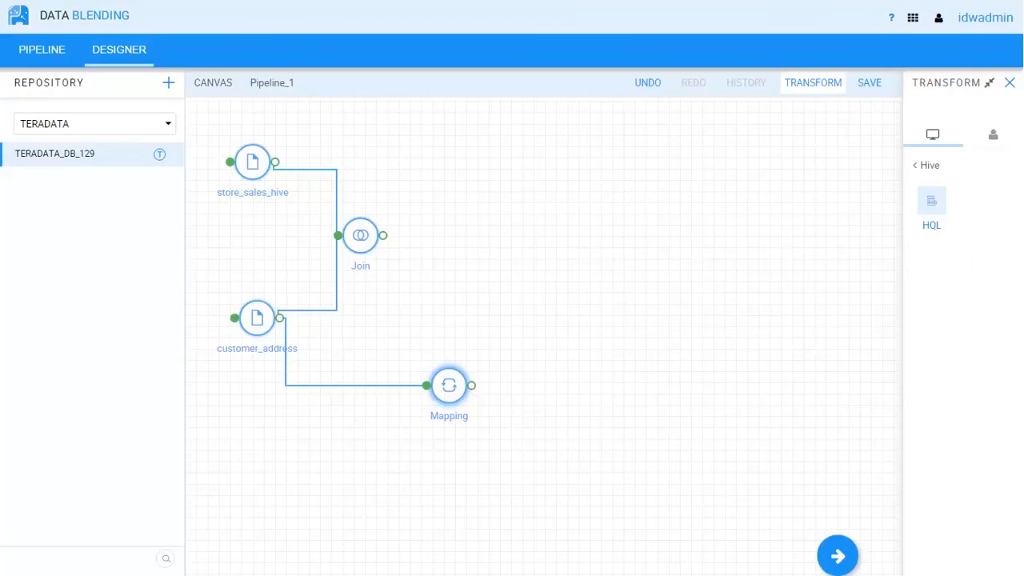
drag(928, 207, 486, 242)
drag(383, 235, 465, 237)
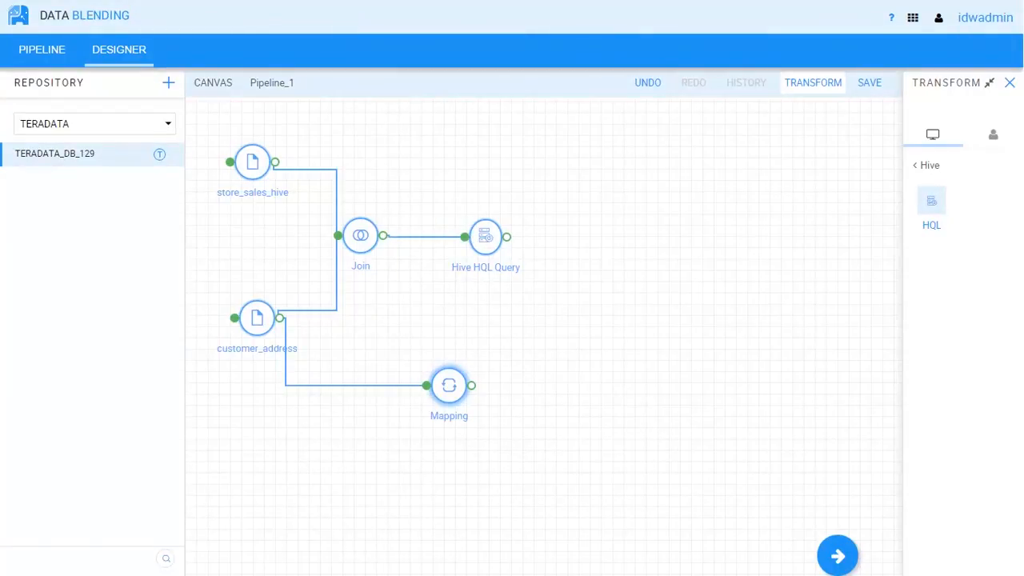
Add the Demo data source from the HDFS repository DEMO_HDFS to the canvas beyond the Hive HQL Query
click(94, 124)
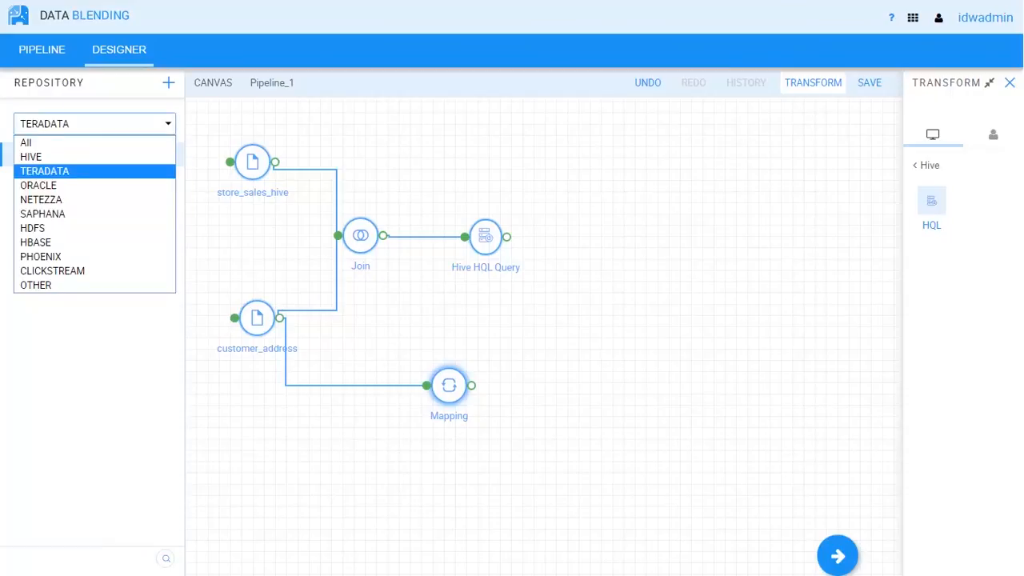
click(33, 228)
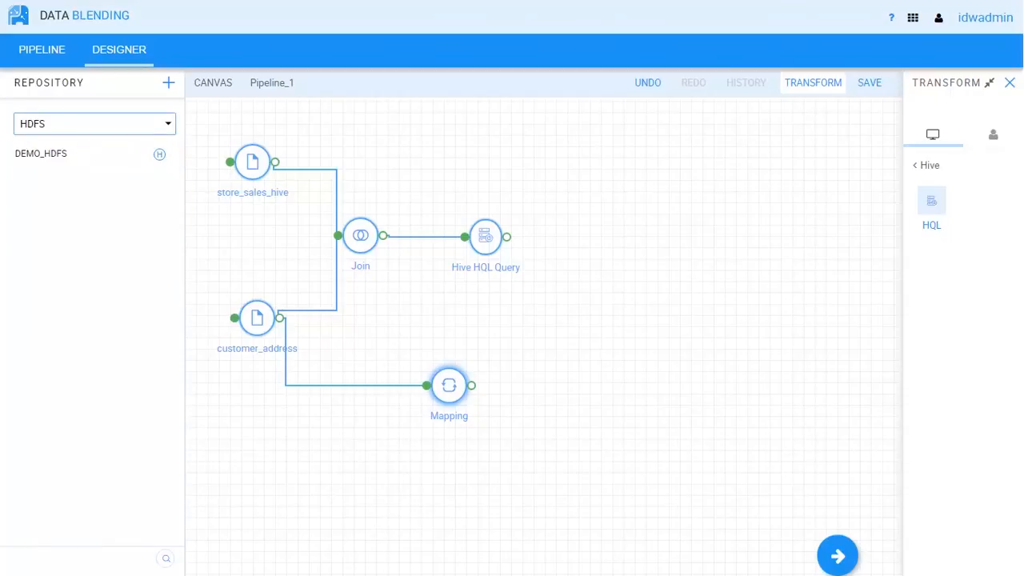
click(42, 154)
drag(213, 126, 818, 249)
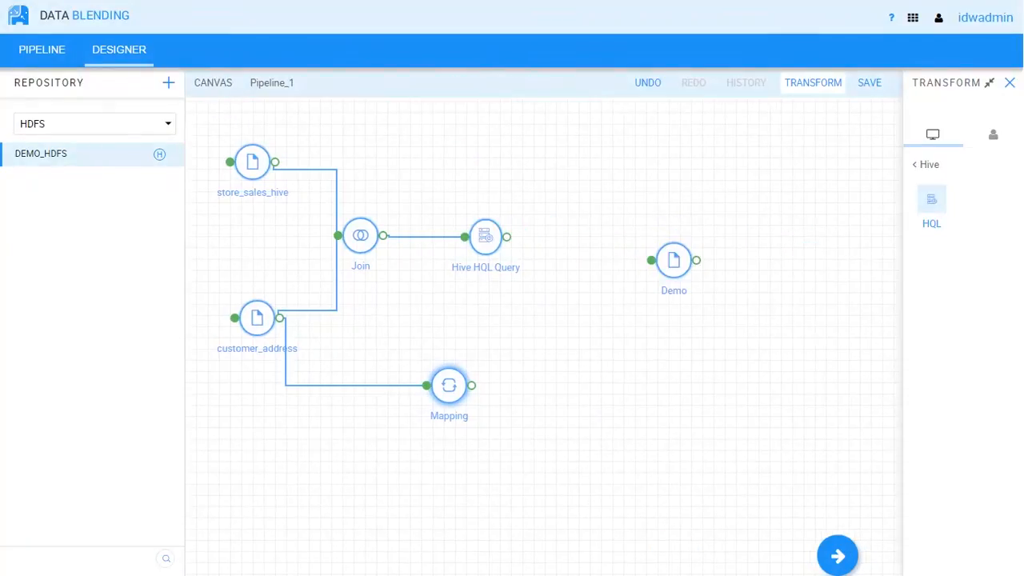
Configure the HQL query as Select * from DemoJoinOutput1 where ca_state in ('DC','HI'); with table name DemoHQLOutput, and connect it and Mapping to Demo
drag(506, 236, 651, 263)
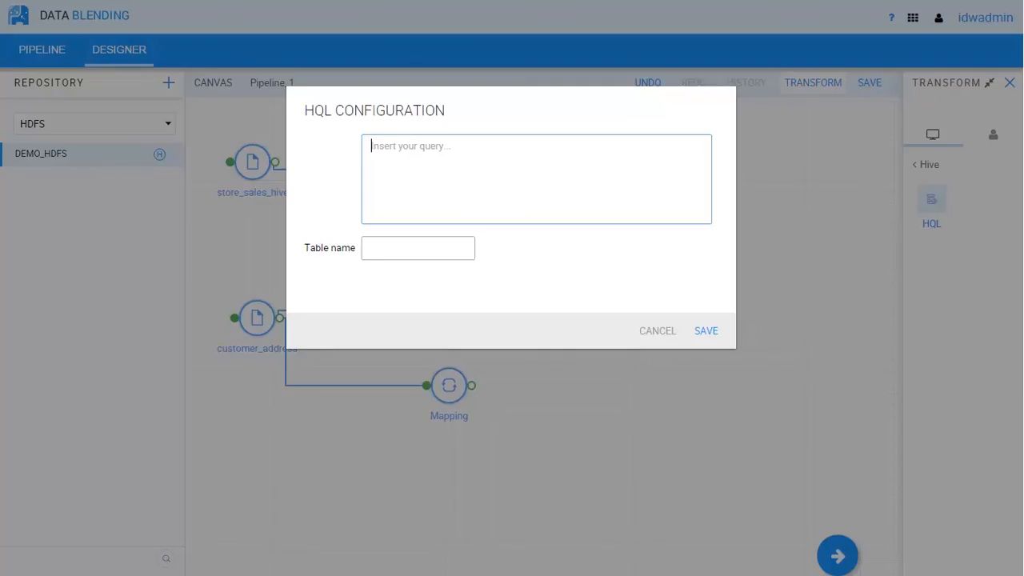
text(DemoJoinOutput)
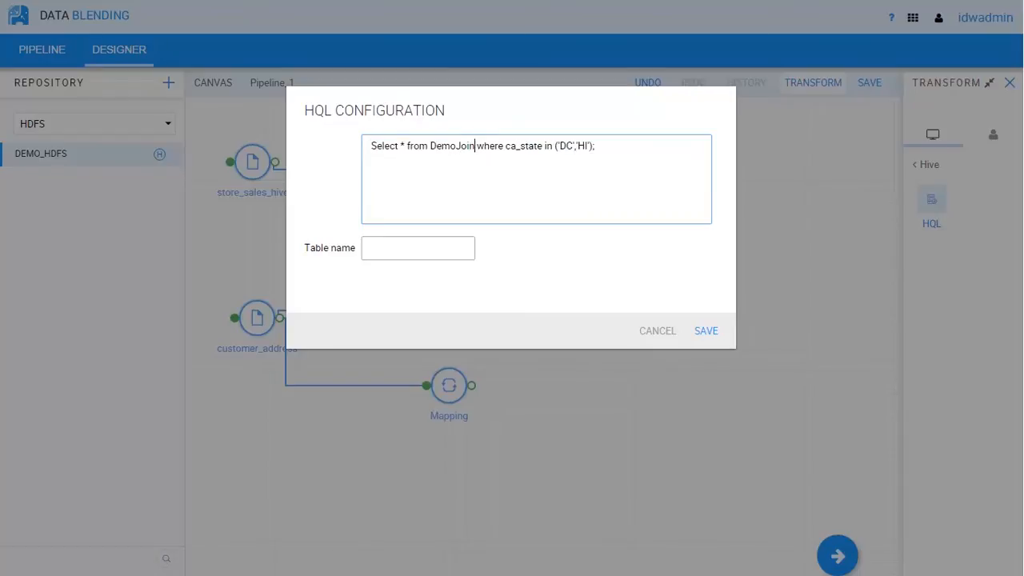
text(1)
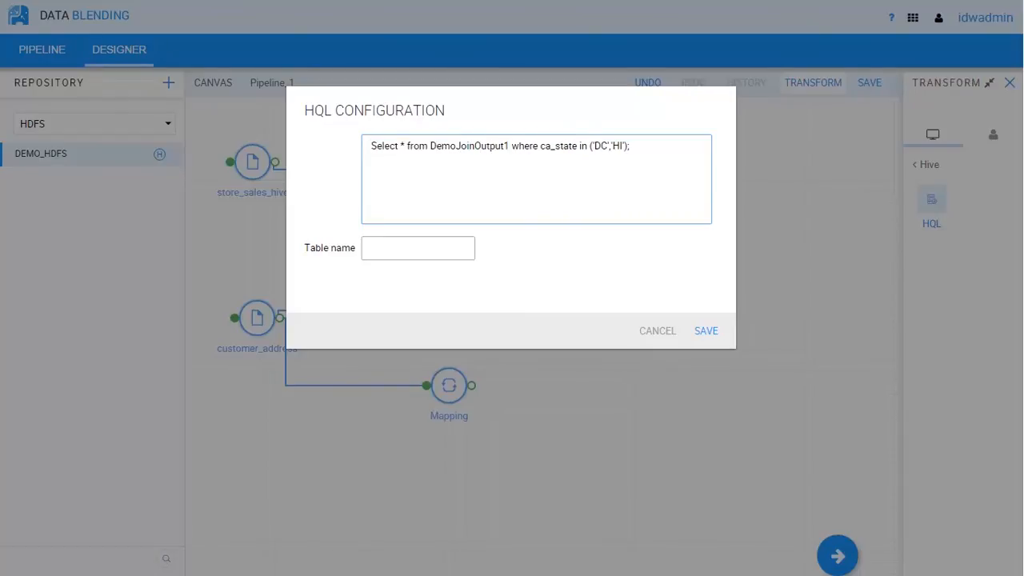
key(Tab)
text(DemoHQLOutput)
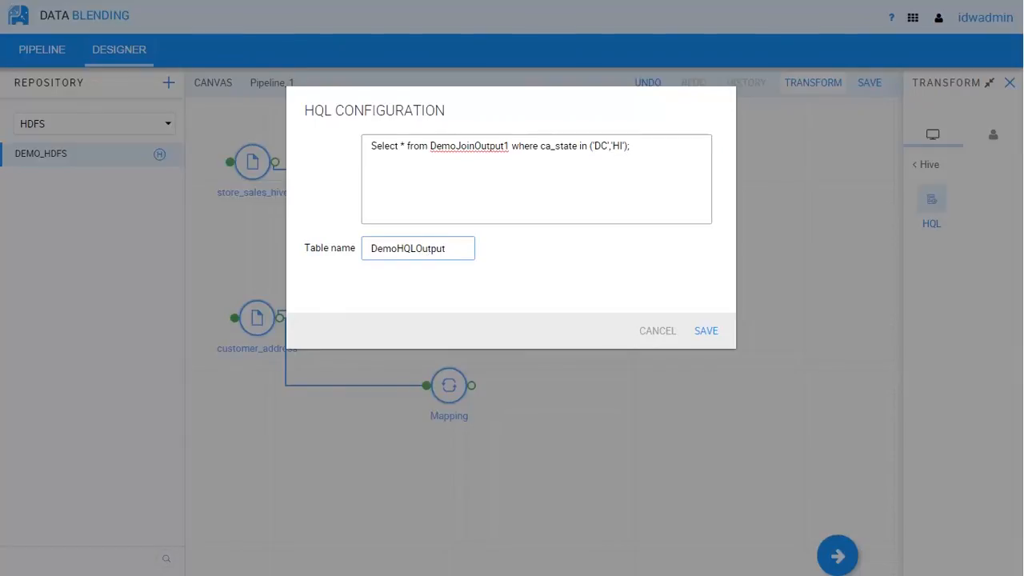
key(Return)
drag(471, 385, 579, 310)
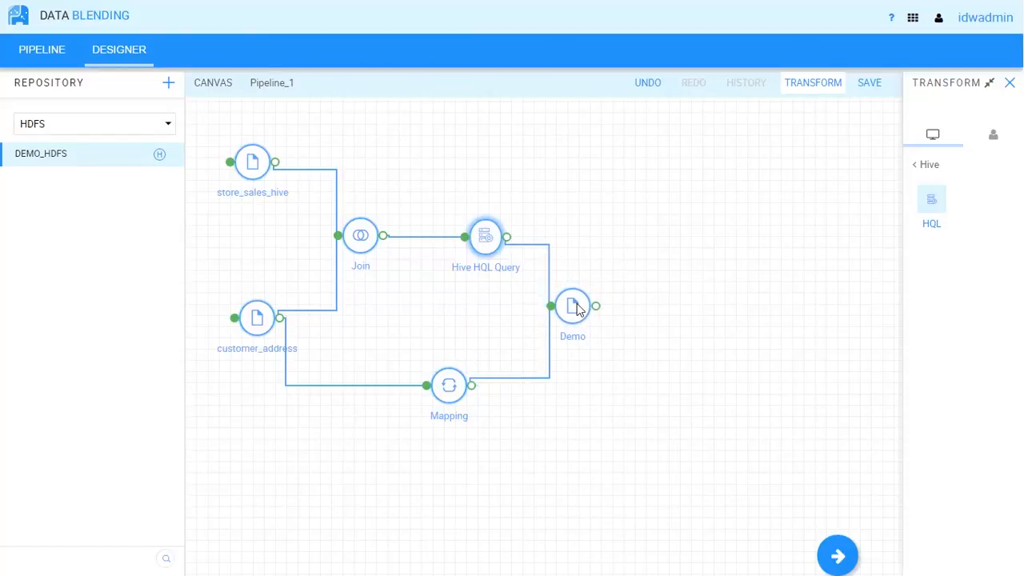
Rename the pipeline DemoPipeline1 and save its design
click(272, 84)
text(De)
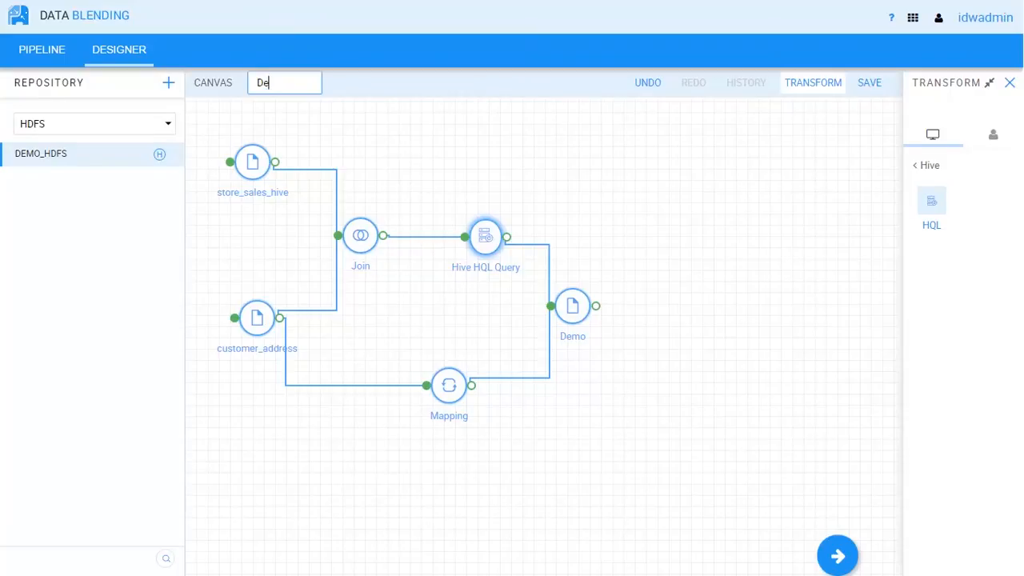
text(moPipeline1)
key(Return)
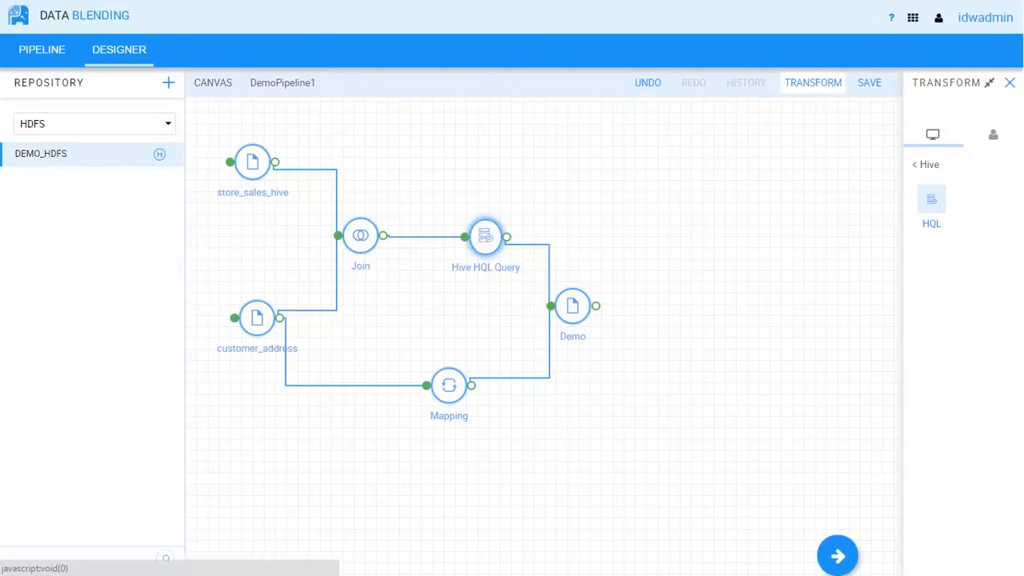
click(1010, 83)
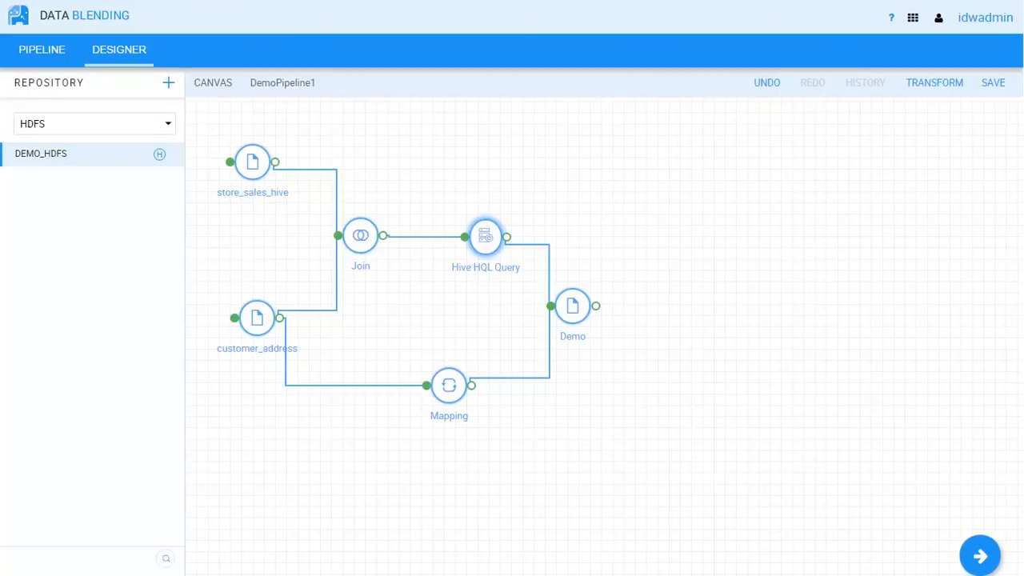
click(992, 83)
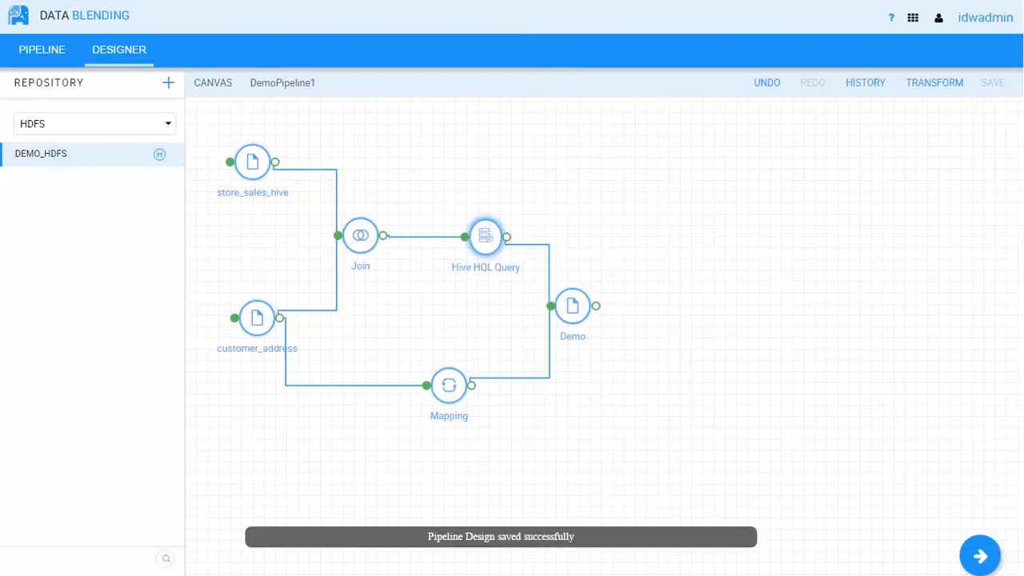
Submit DemoPipeline1 to the ready pipelines and run it
click(980, 556)
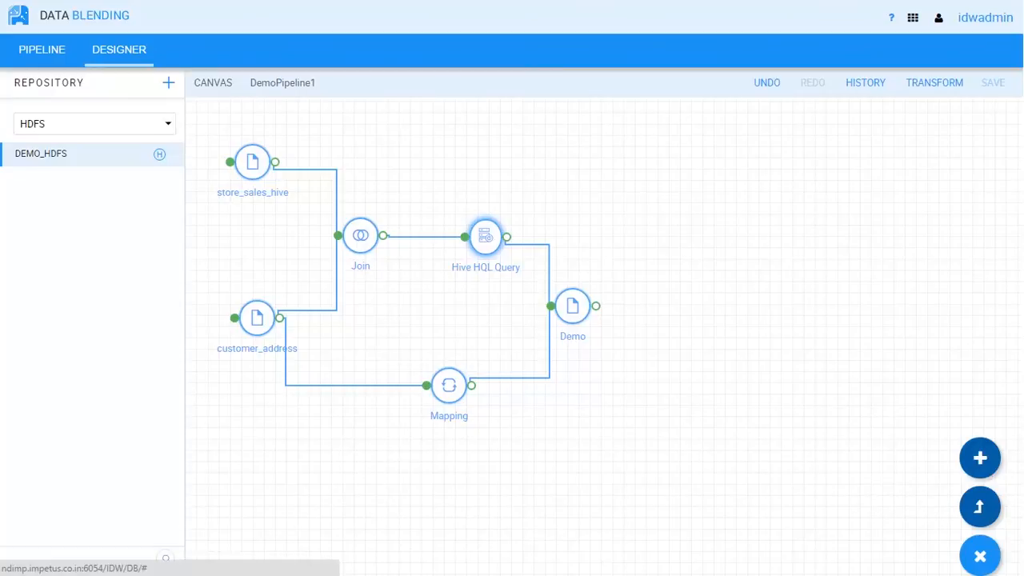
click(41, 49)
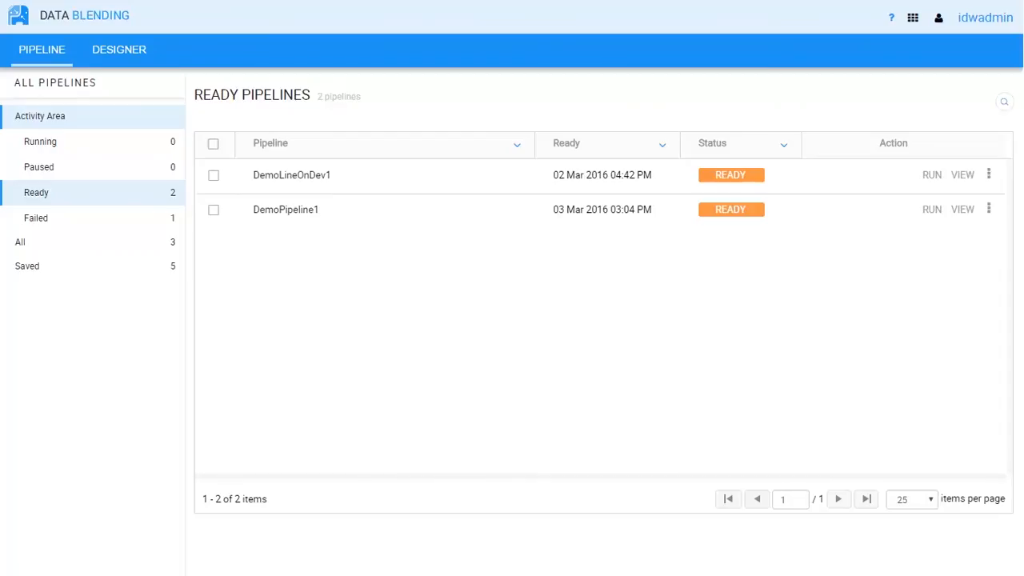
click(20, 243)
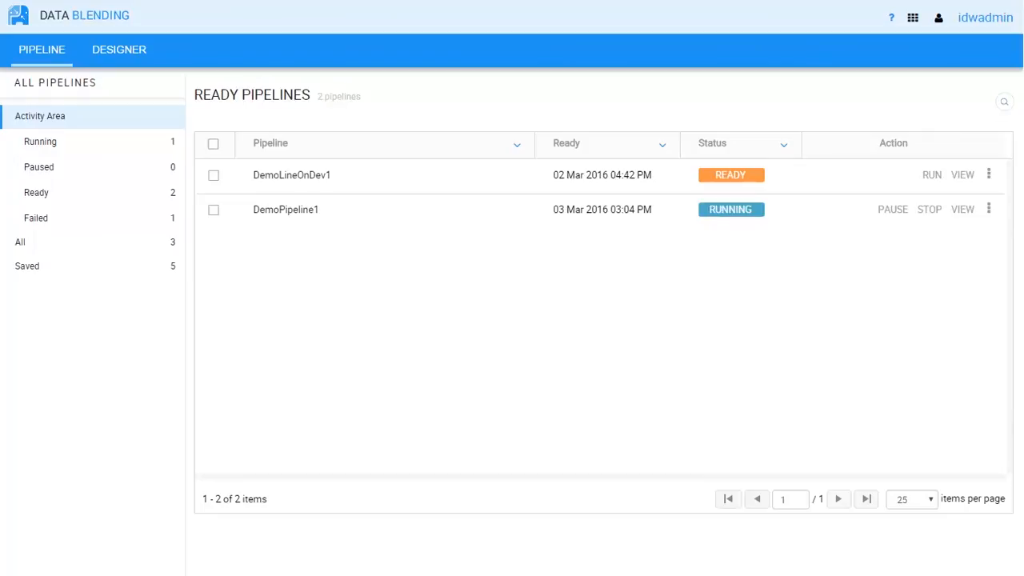
View the design of DemoPipeline1 from the list of running pipelines, and close the view
click(40, 141)
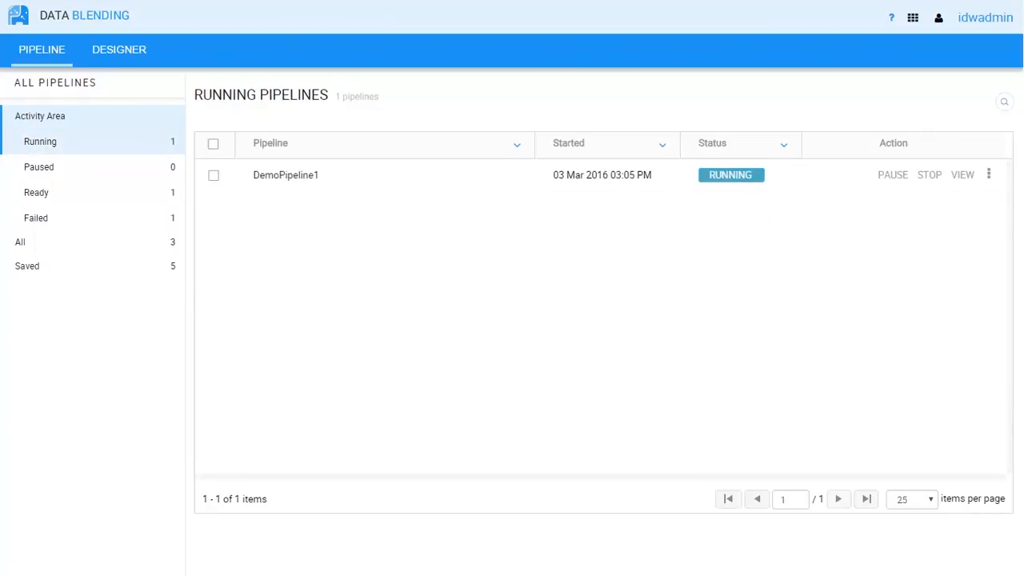
click(963, 174)
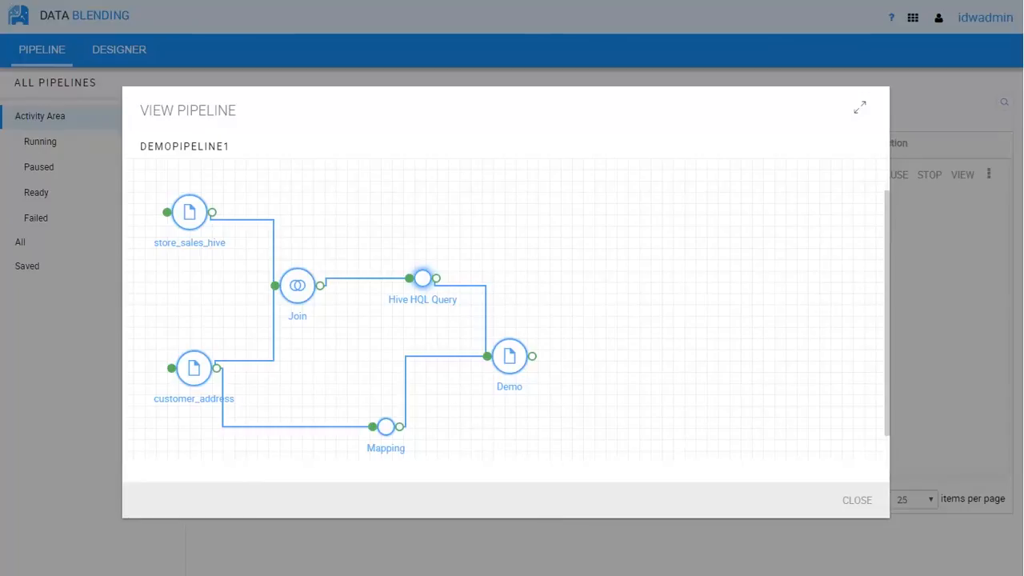
click(856, 500)
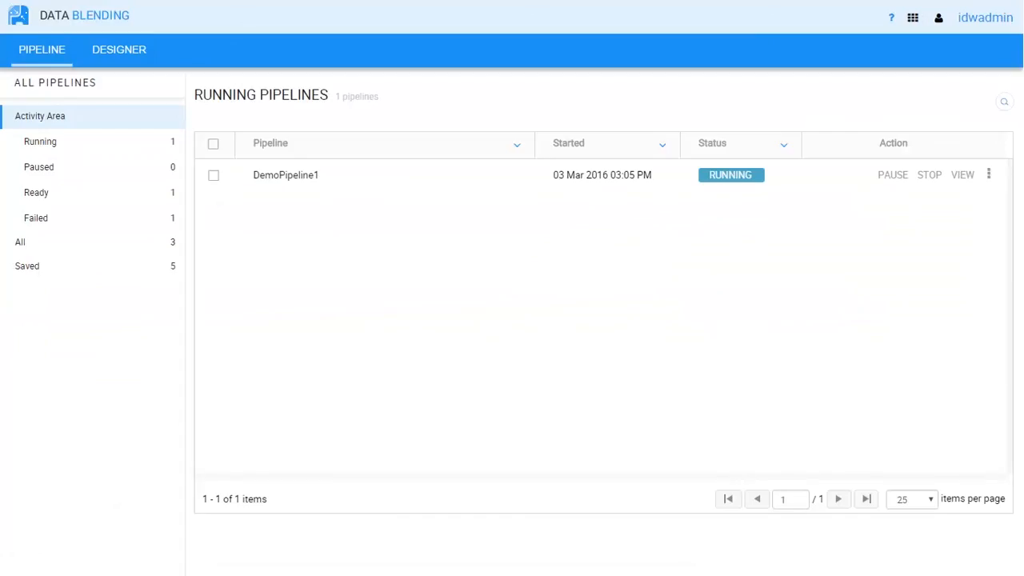
List the saved pipelines and search them for "pipelin"
click(20, 242)
click(27, 266)
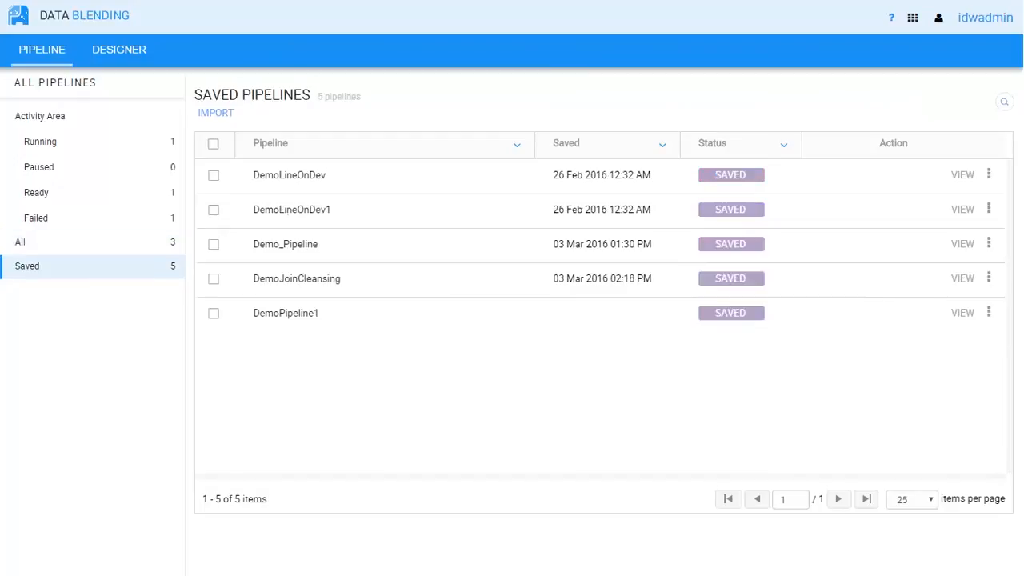
click(1004, 101)
text(pipelin)
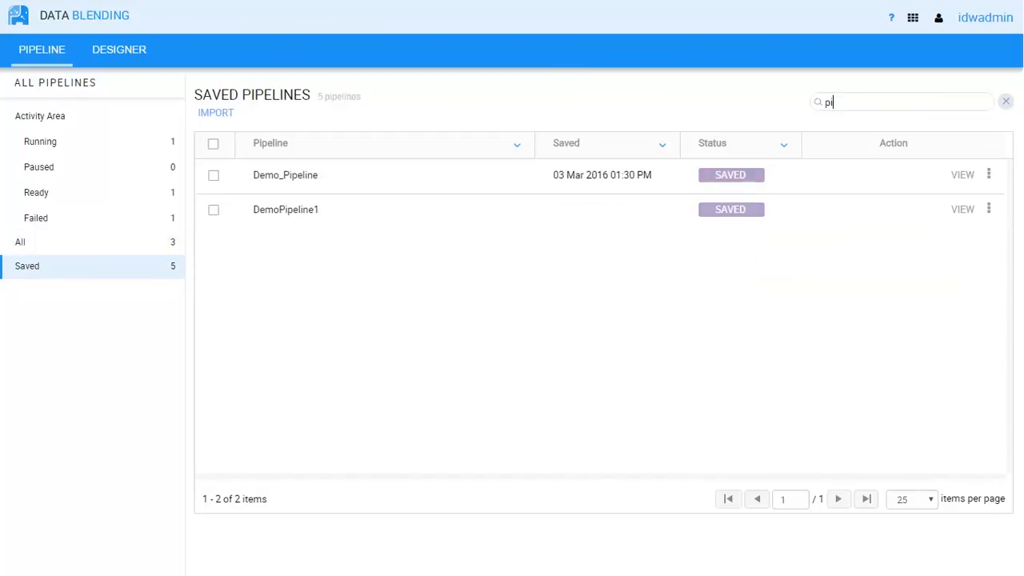
Find DemoPipeline1 among the failed pipelines and recover it
text(emoPipeline1)
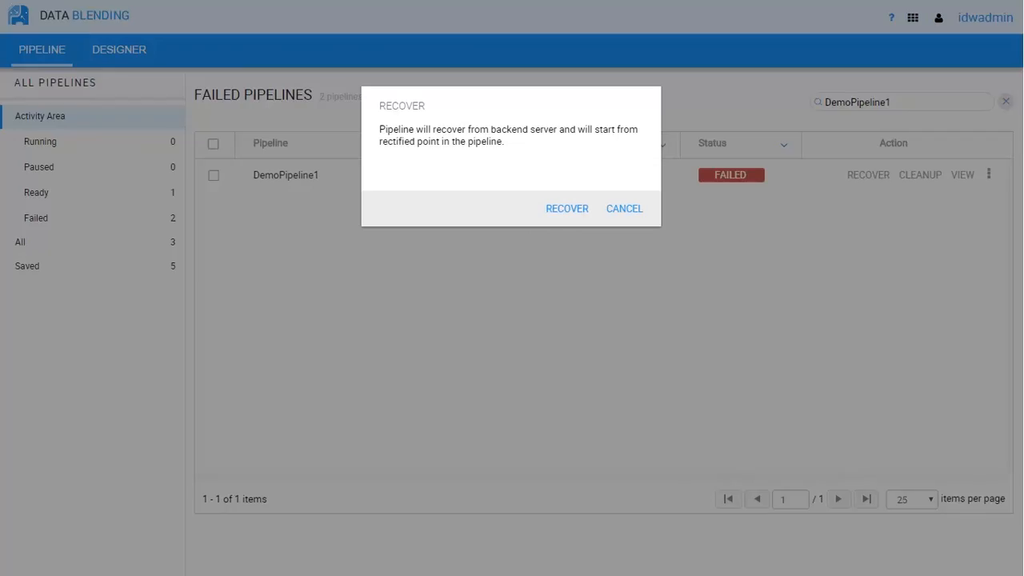
key(Return)
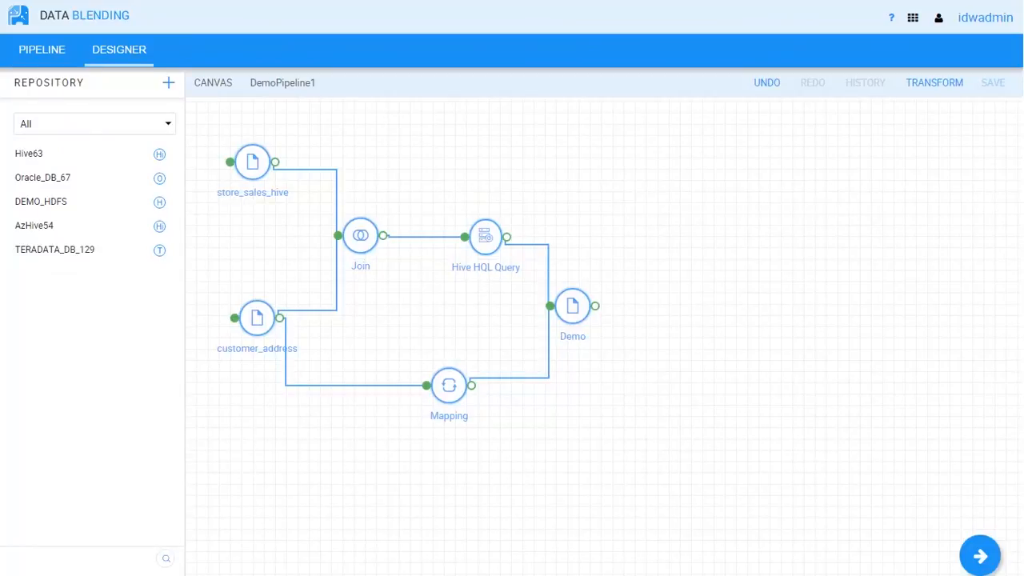
Insert the join2016_4 table from Hive63's store_sales_hive data source between Mapping and Demo, placed below Mapping, and save the pipeline
click(30, 154)
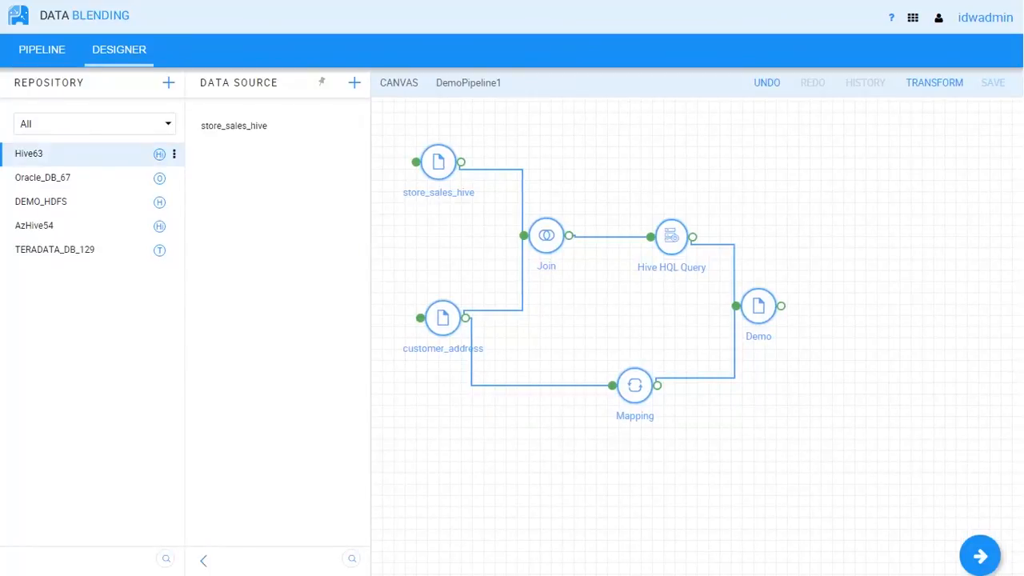
click(234, 125)
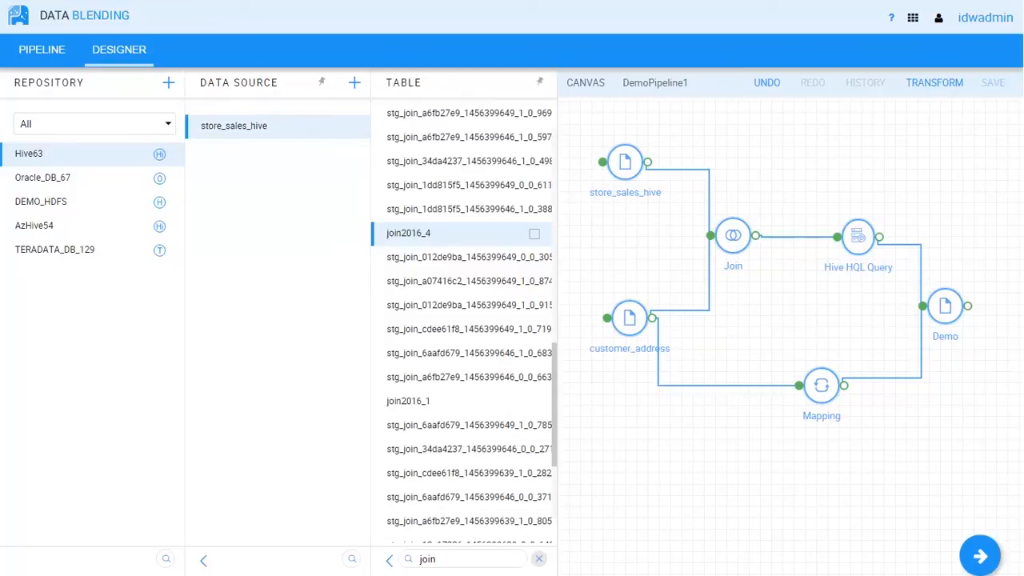
drag(520, 233, 942, 379)
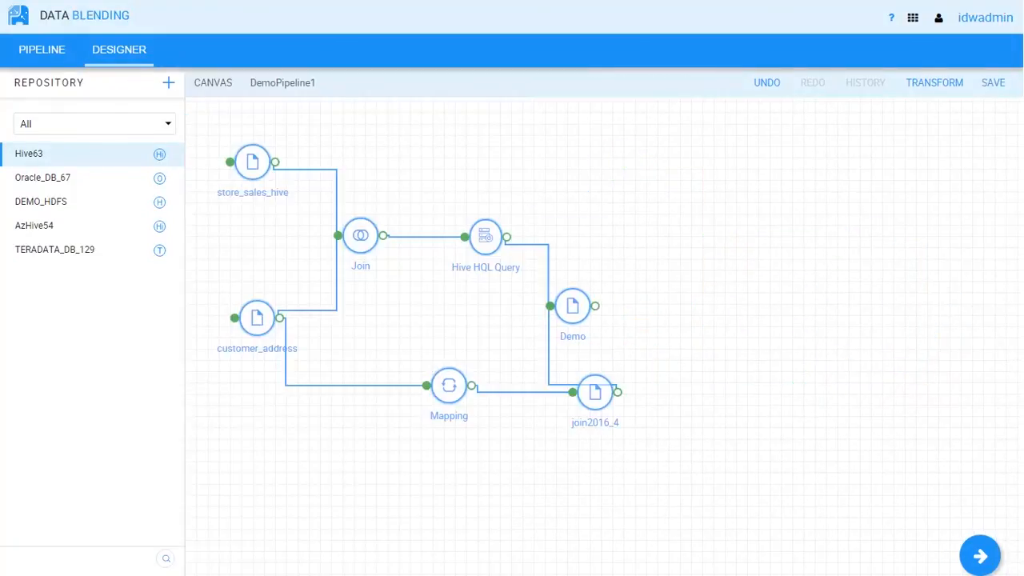
drag(601, 399, 527, 492)
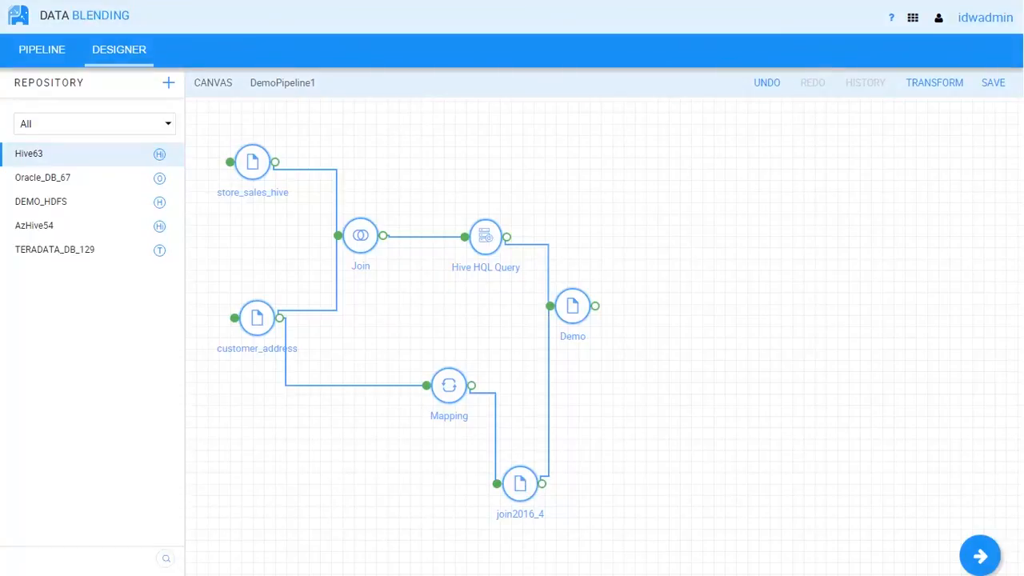
click(993, 83)
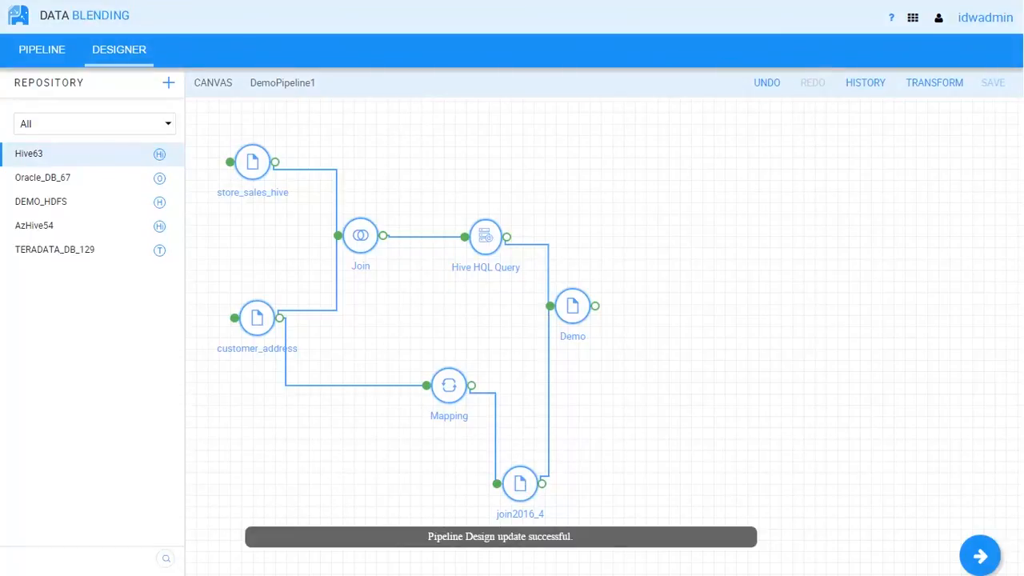
Undo the latest design changes until the join2016_4 table is removed from between Mapping and Demo
click(865, 83)
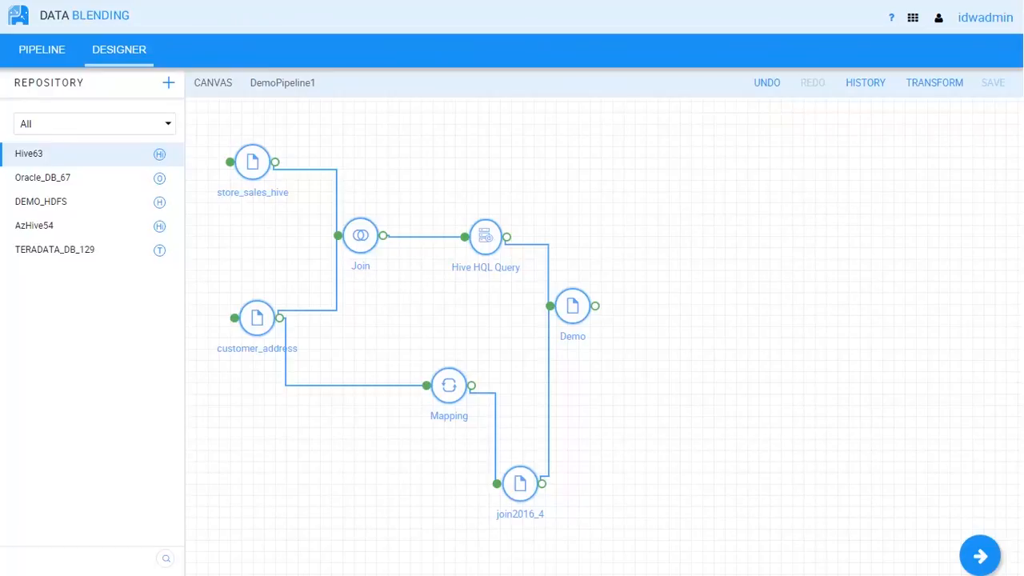
click(767, 82)
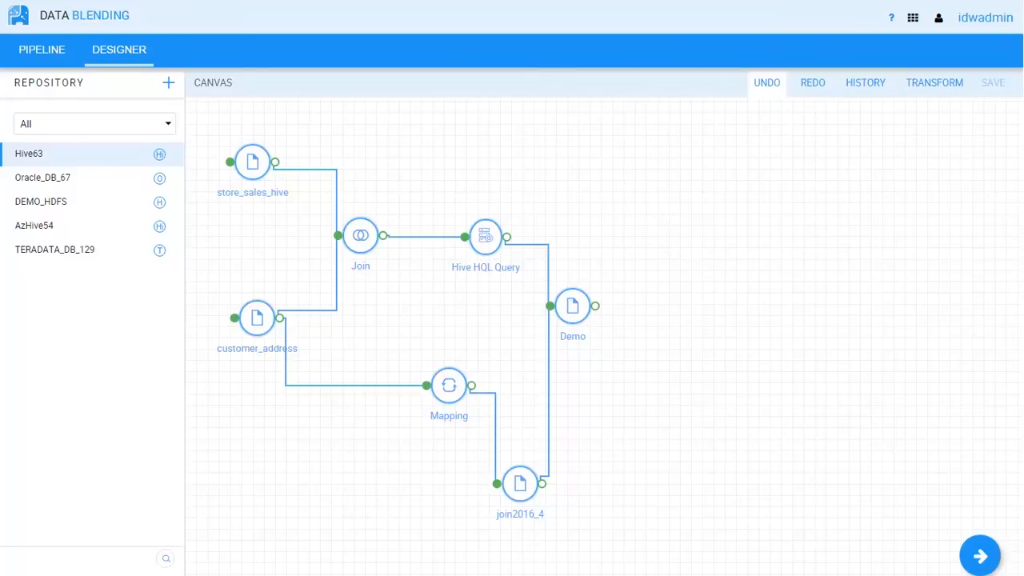
click(766, 83)
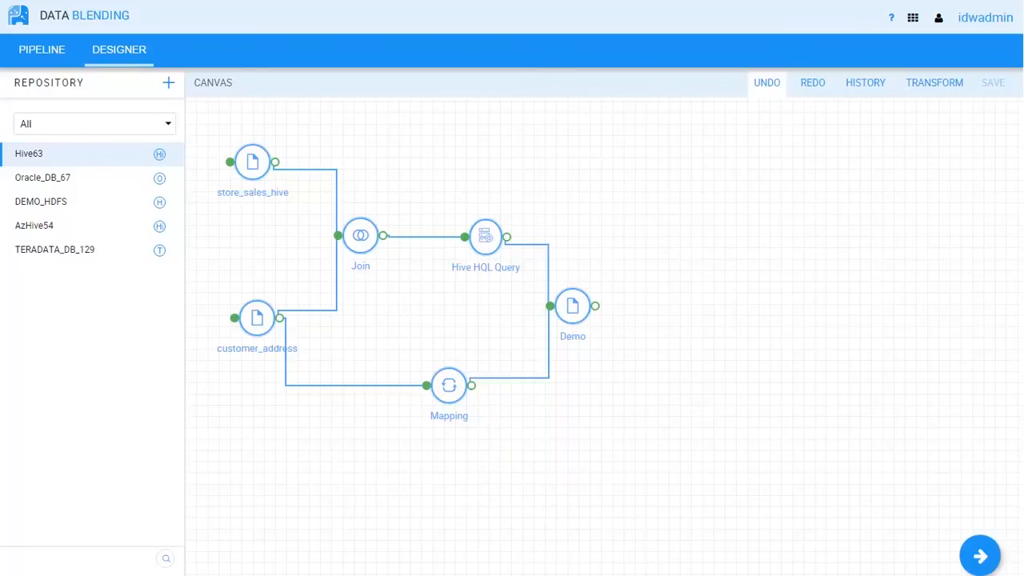